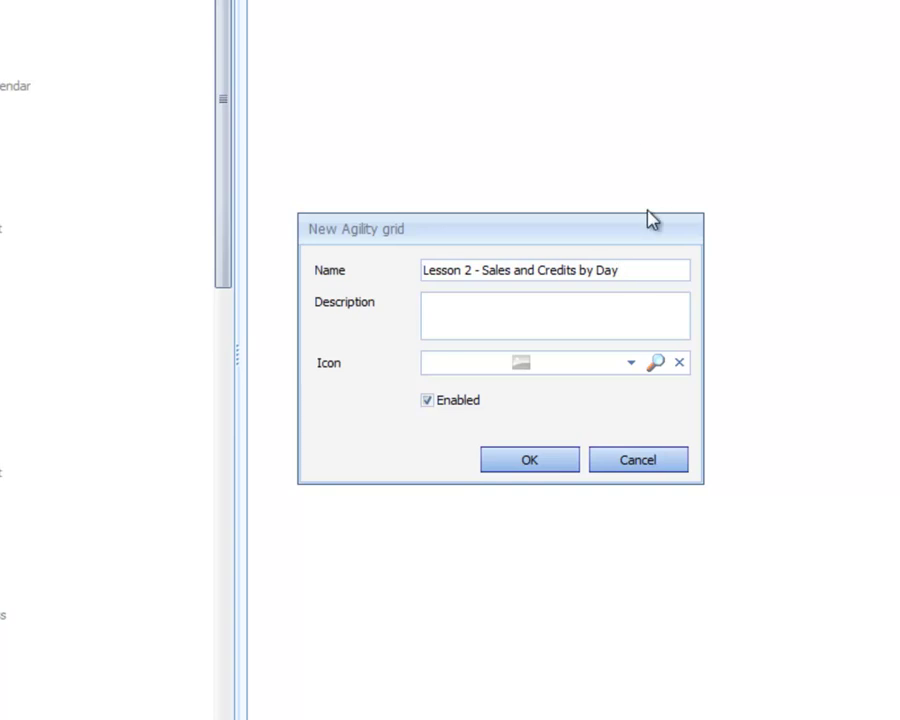
- Give the new grid the description "Adding a Link List", create it and advance to its SQL statement
{"action": "left_click", "coordinate": [561, 297]}
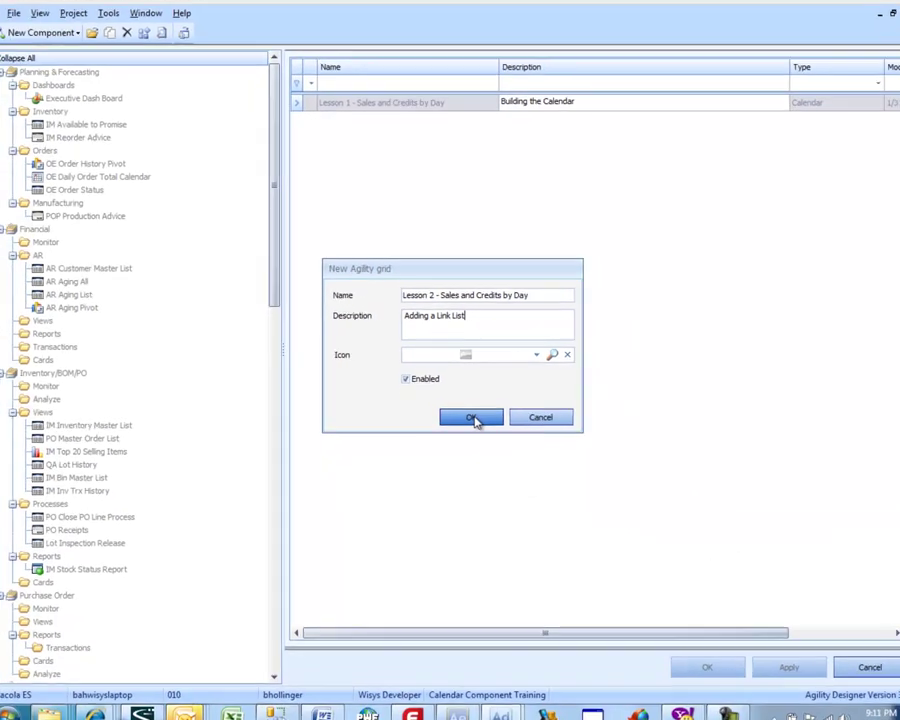
{"action": "left_click", "coordinate": [529, 459]}
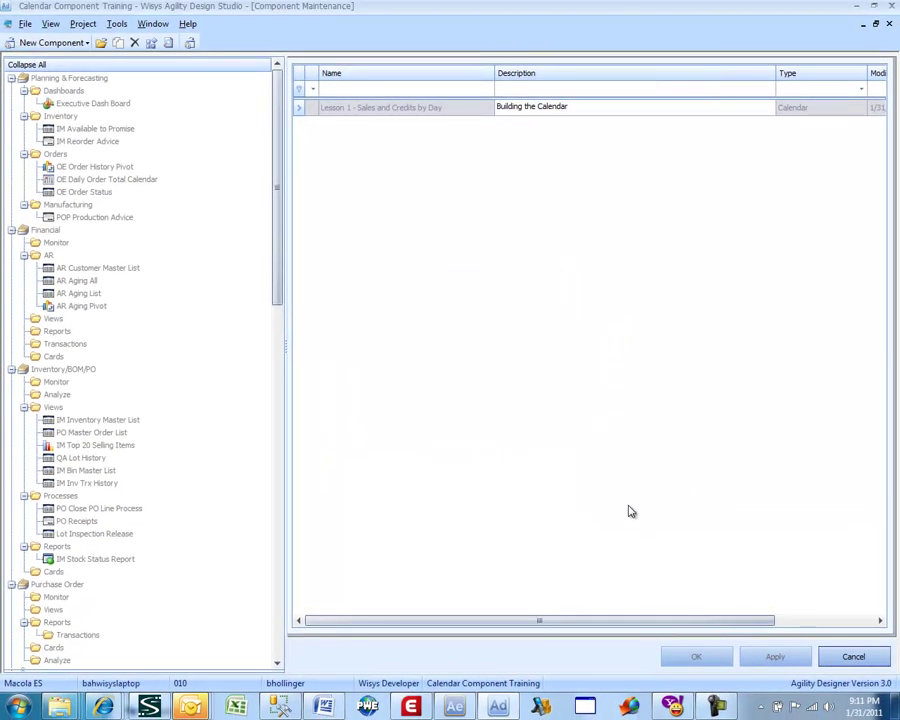
{"action": "left_click", "coordinate": [606, 655]}
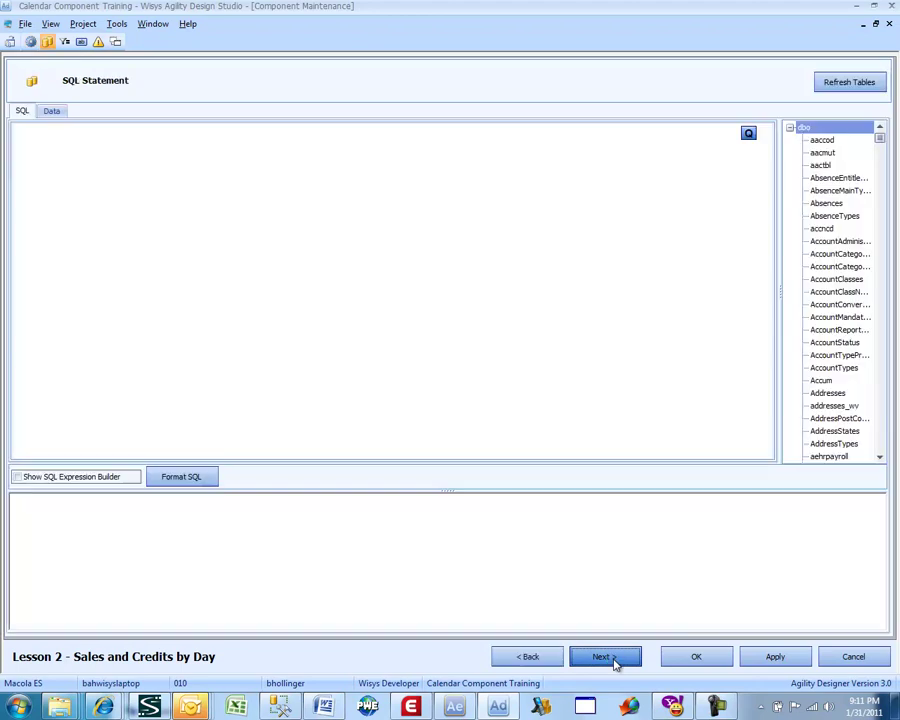
{"action": "left_click", "coordinate": [249, 548]}
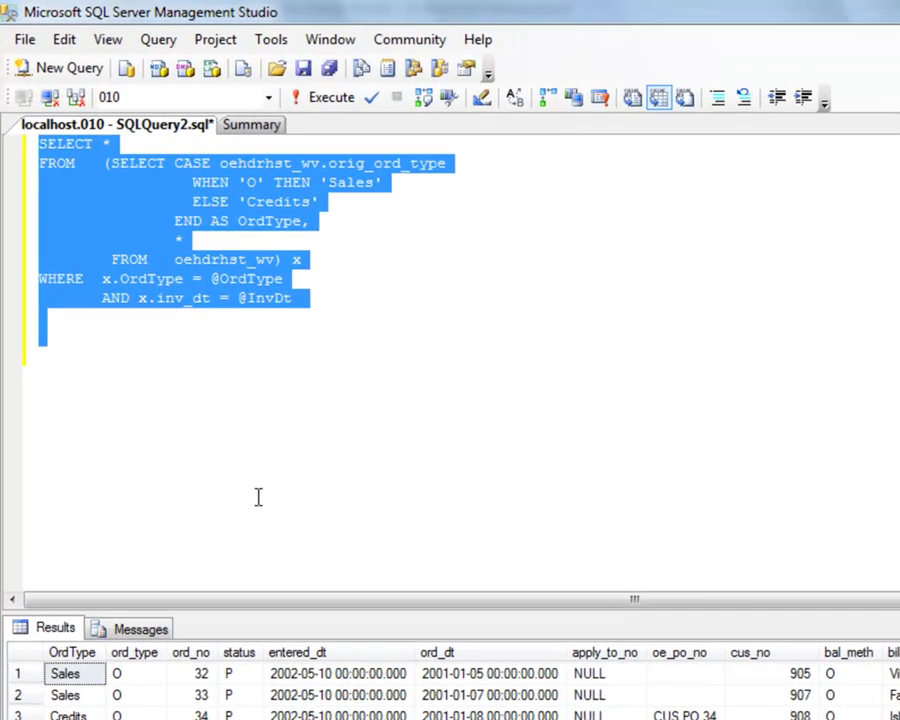
{"action": "left_click", "coordinate": [259, 500]}
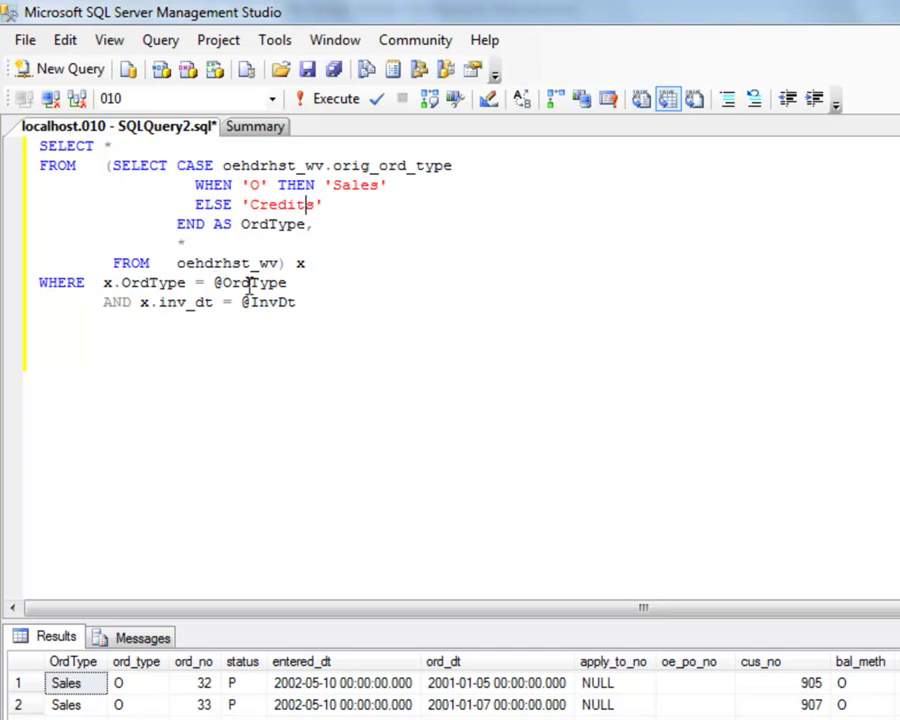
{"action": "left_click_drag", "start_coordinate": [300, 304], "coordinate": [42, 146]}
{"action": "key", "text": "ctrl+c"}
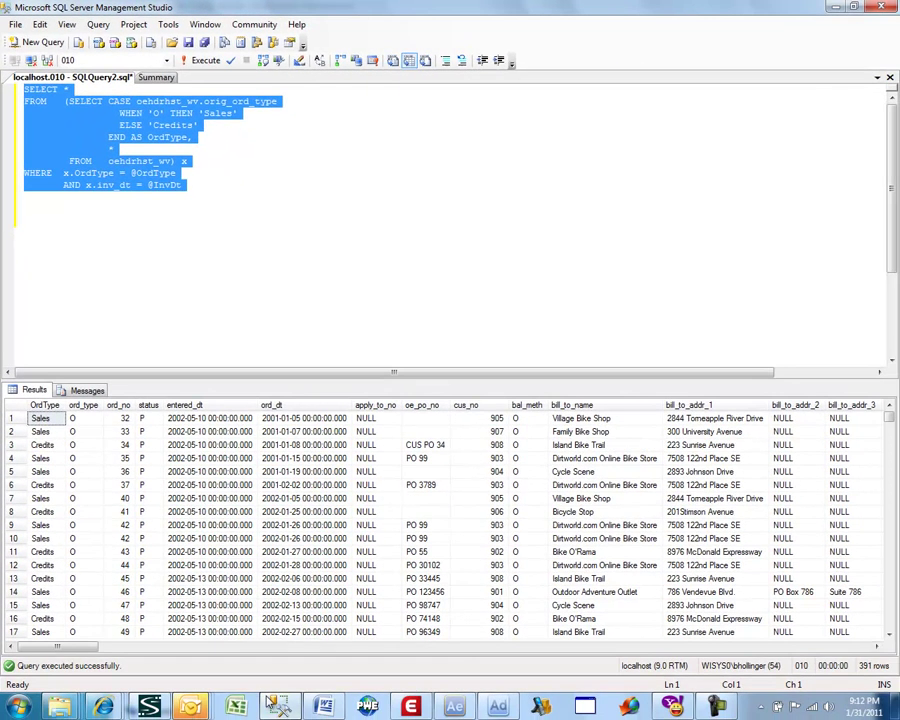
{"action": "mouse_move", "coordinate": [283, 710]}
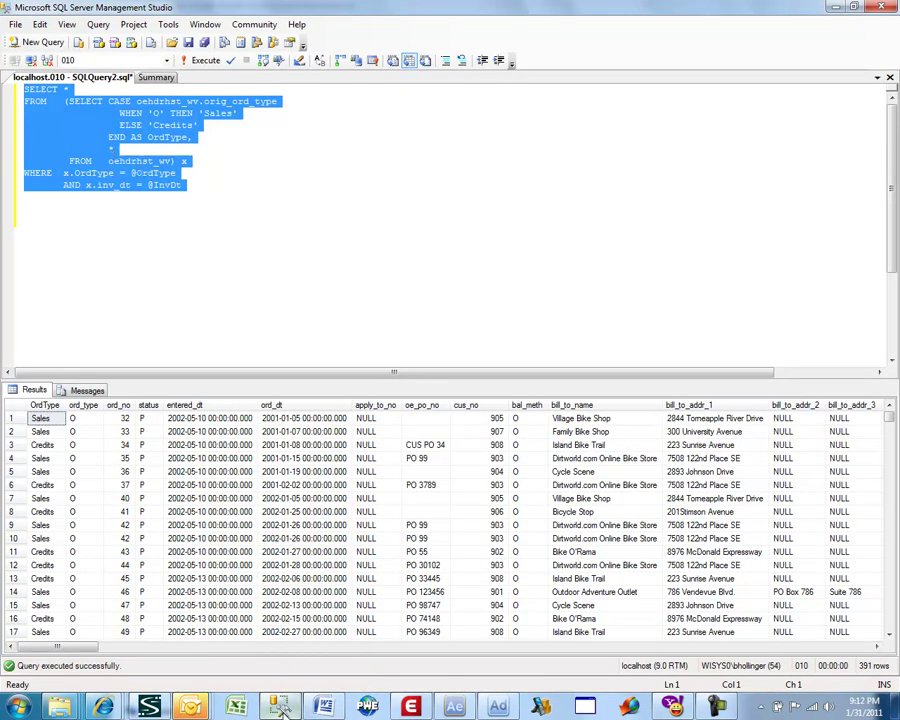
{"action": "left_click", "coordinate": [456, 704]}
{"action": "key", "text": "ctrl+v"}
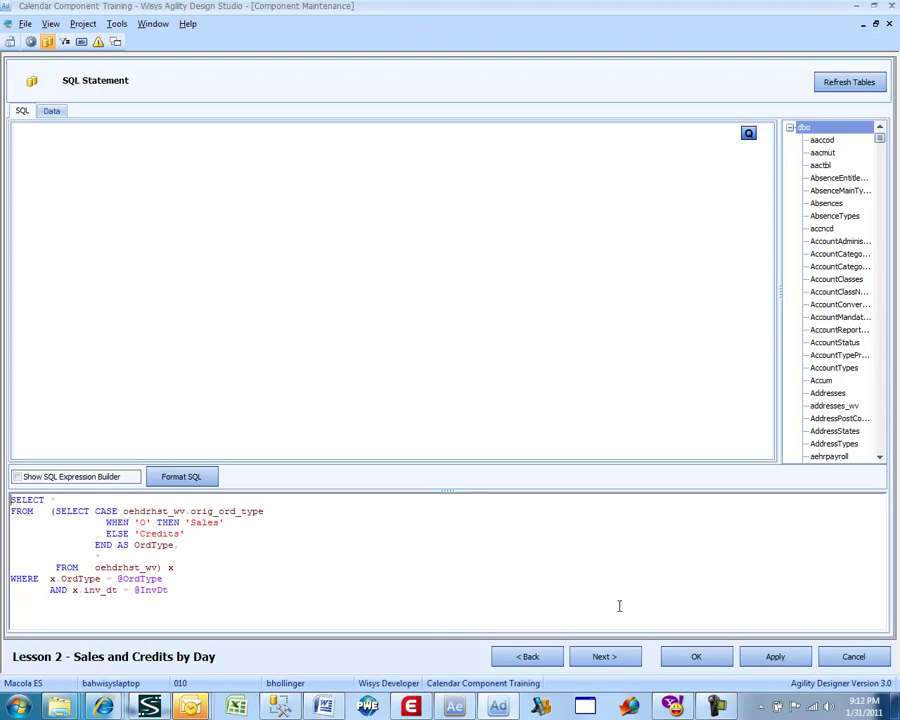
{"action": "left_click", "coordinate": [604, 657]}
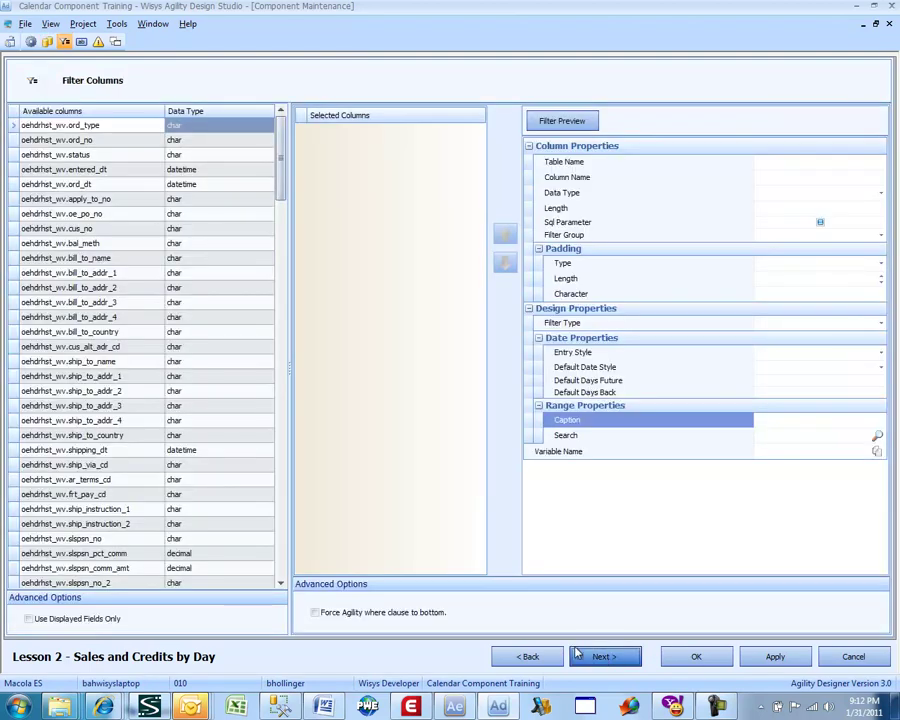
{"action": "left_click", "coordinate": [518, 655]}
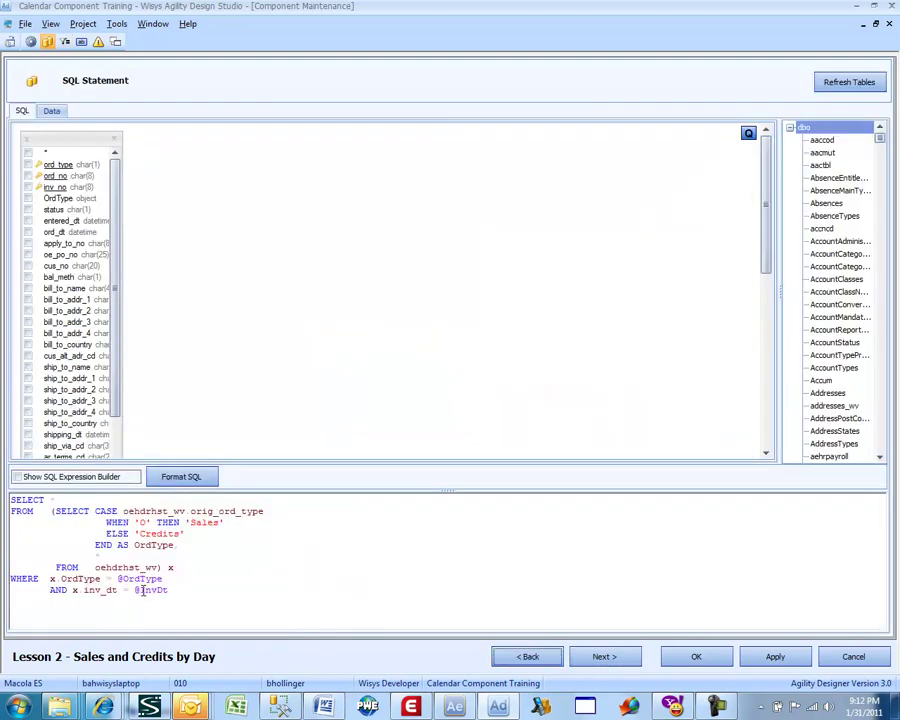
{"action": "left_click", "coordinate": [604, 657]}
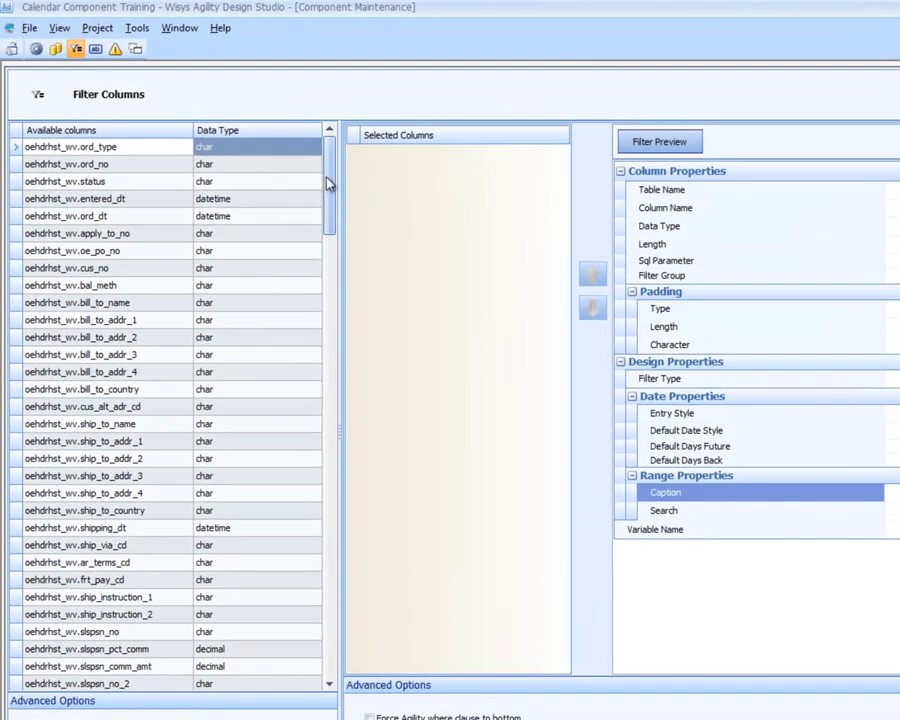
{"action": "left_click_drag", "start_coordinate": [328, 183], "coordinate": [333, 640]}
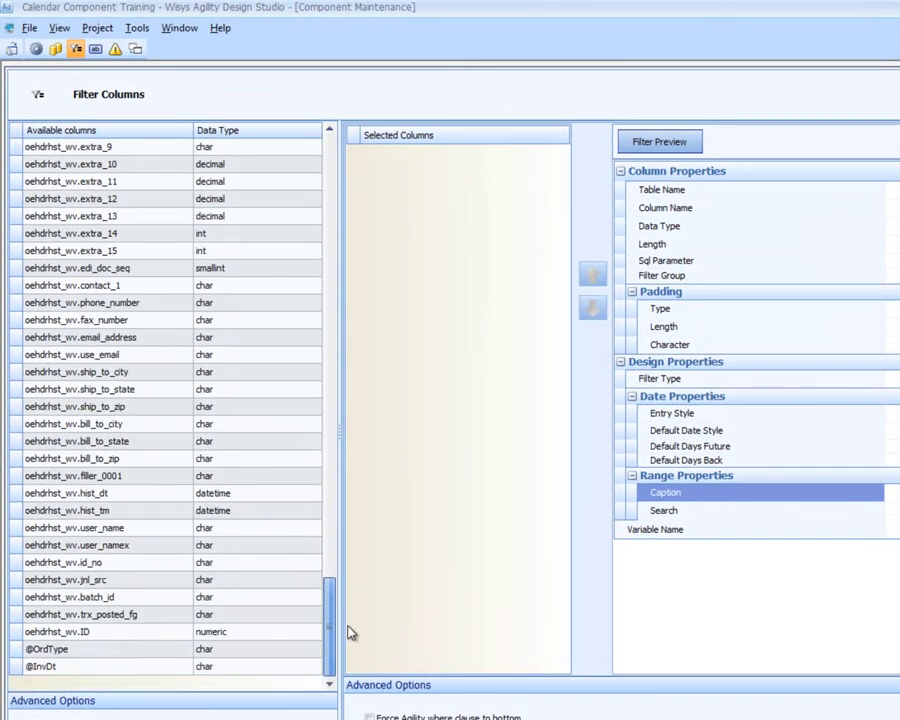
{"action": "double_click", "coordinate": [55, 649]}
{"action": "left_click", "coordinate": [83, 668]}
{"action": "double_click", "coordinate": [83, 668]}
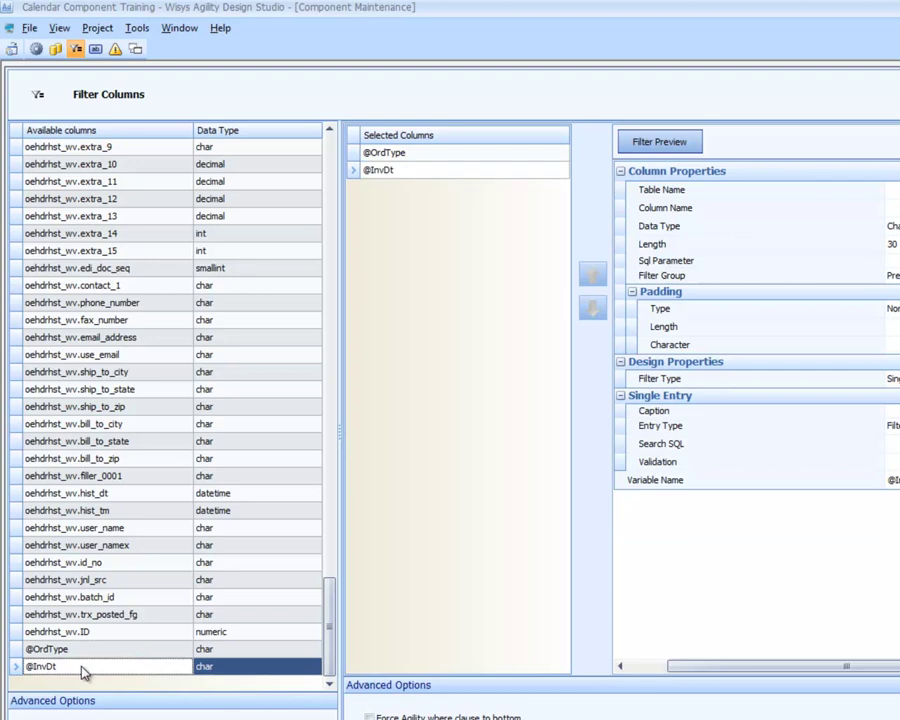
{"action": "left_click", "coordinate": [446, 155]}
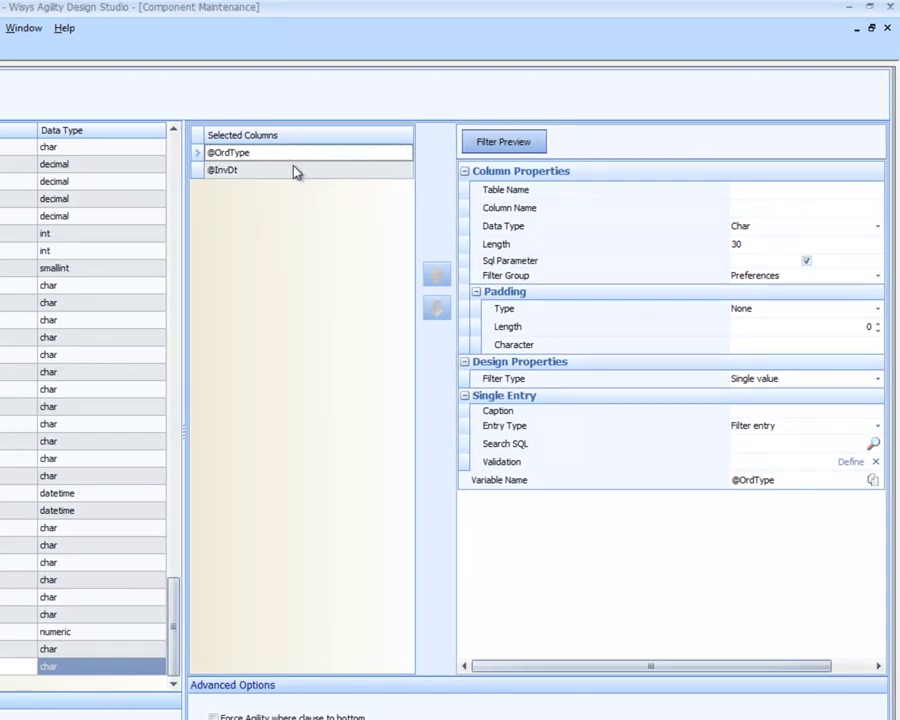
{"action": "left_click", "coordinate": [296, 170]}
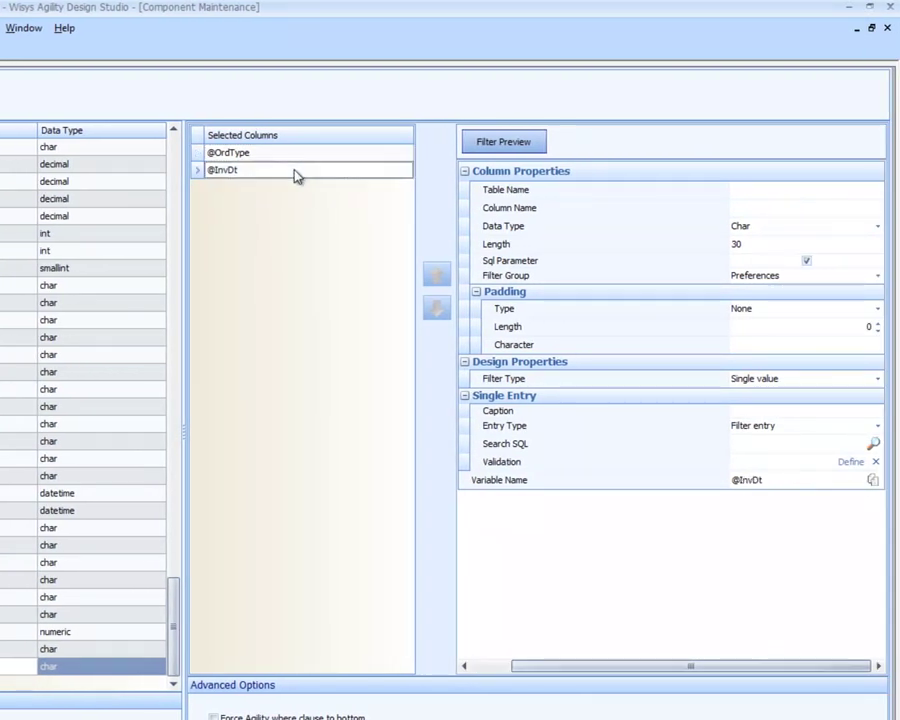
{"action": "left_click", "coordinate": [749, 228]}
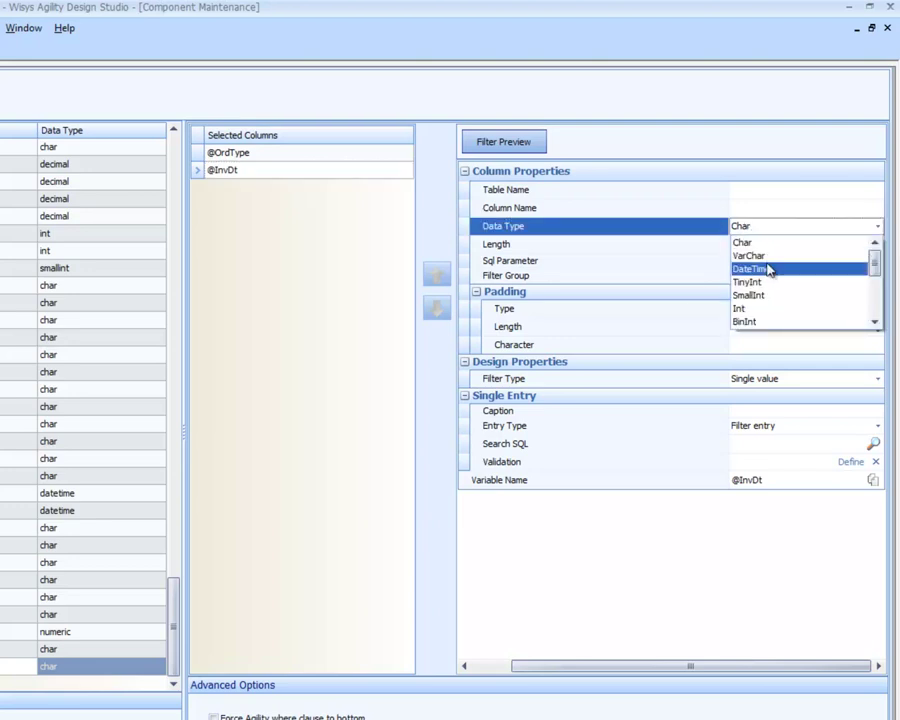
{"action": "left_click", "coordinate": [767, 268]}
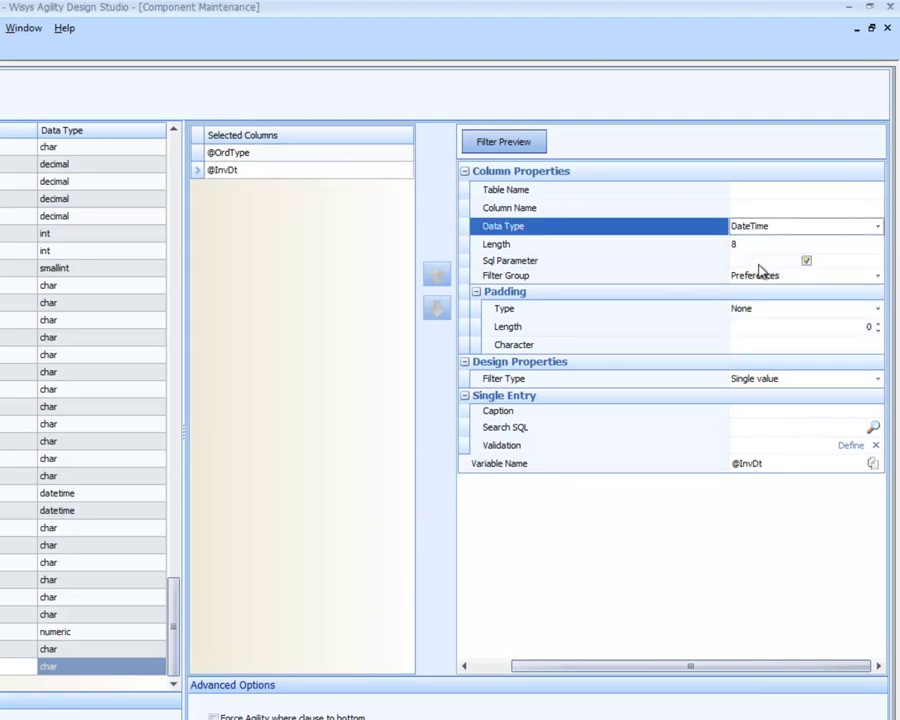
{"action": "left_click", "coordinate": [270, 175]}
{"action": "left_click", "coordinate": [275, 155]}
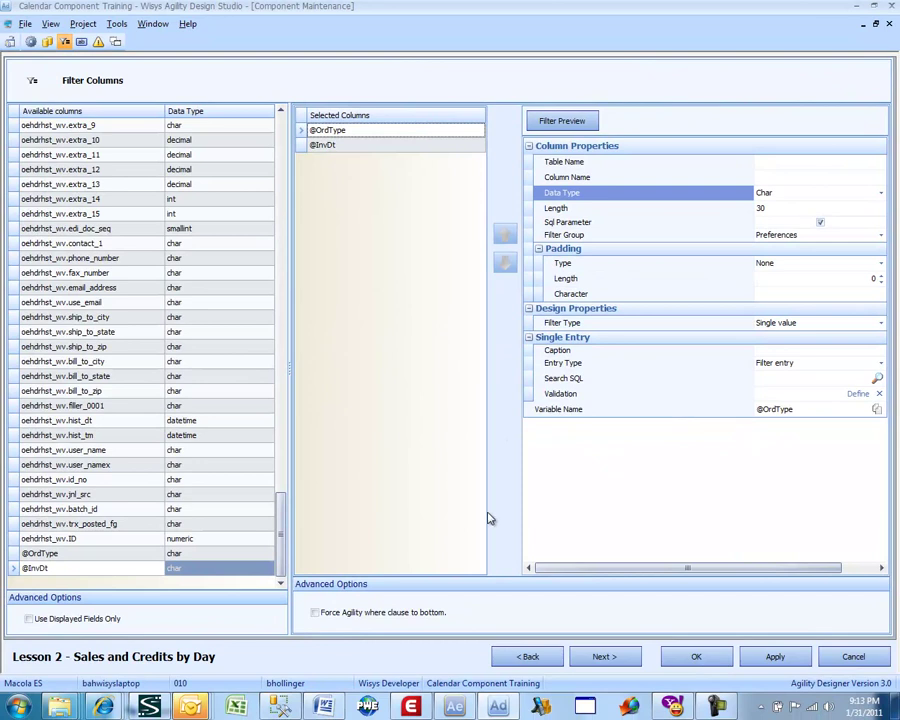
{"action": "left_click", "coordinate": [602, 657]}
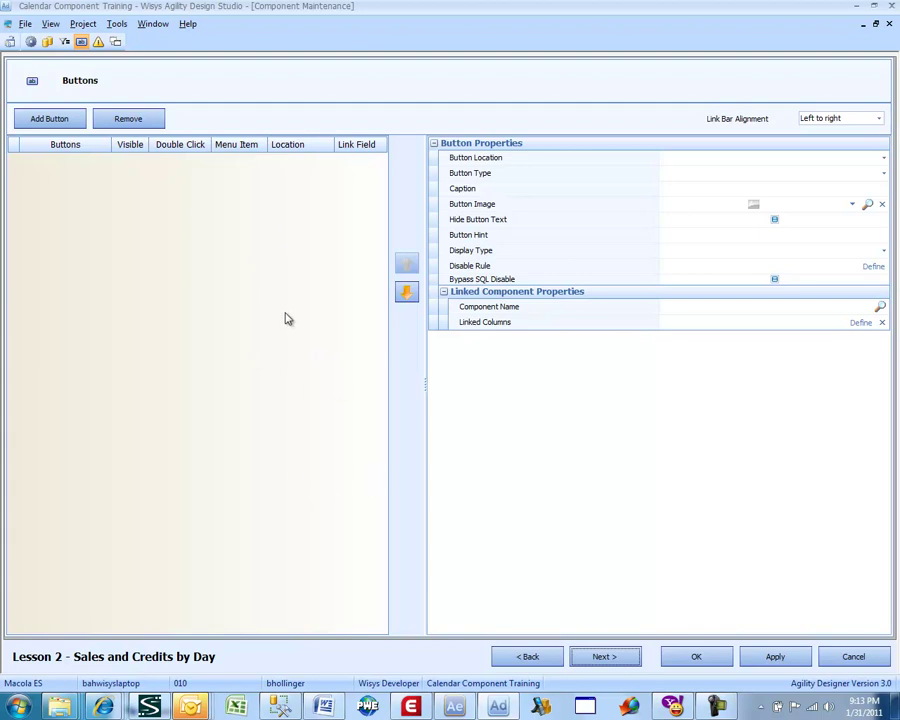
- Switch to Agility Explorer and view the order history of item BIKEPP and the first order's invoice detail
{"action": "left_click", "coordinate": [454, 707]}
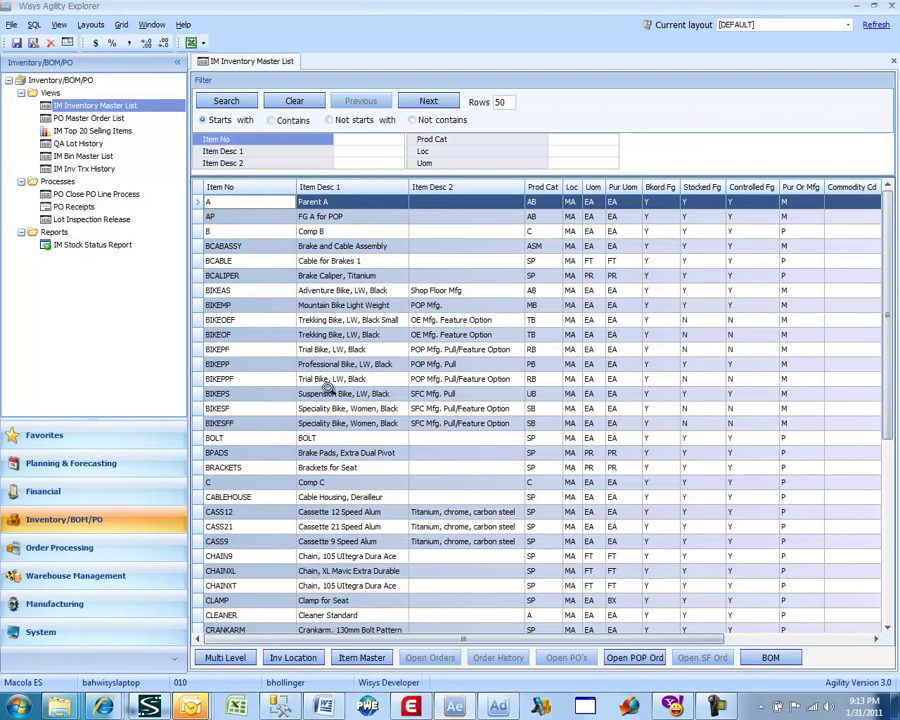
{"action": "left_click", "coordinate": [260, 365]}
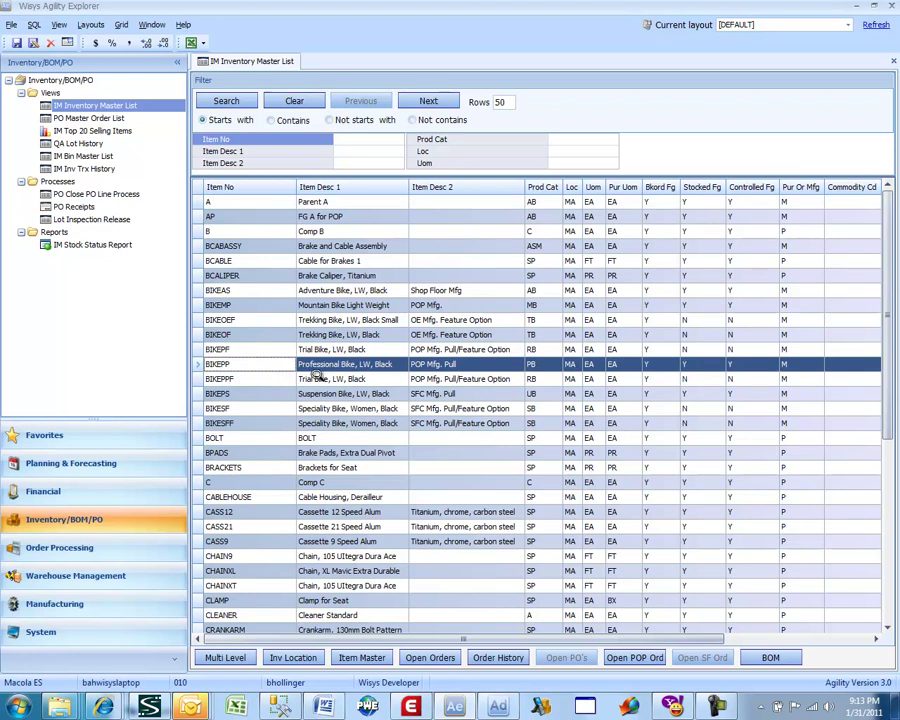
{"action": "left_click", "coordinate": [486, 659]}
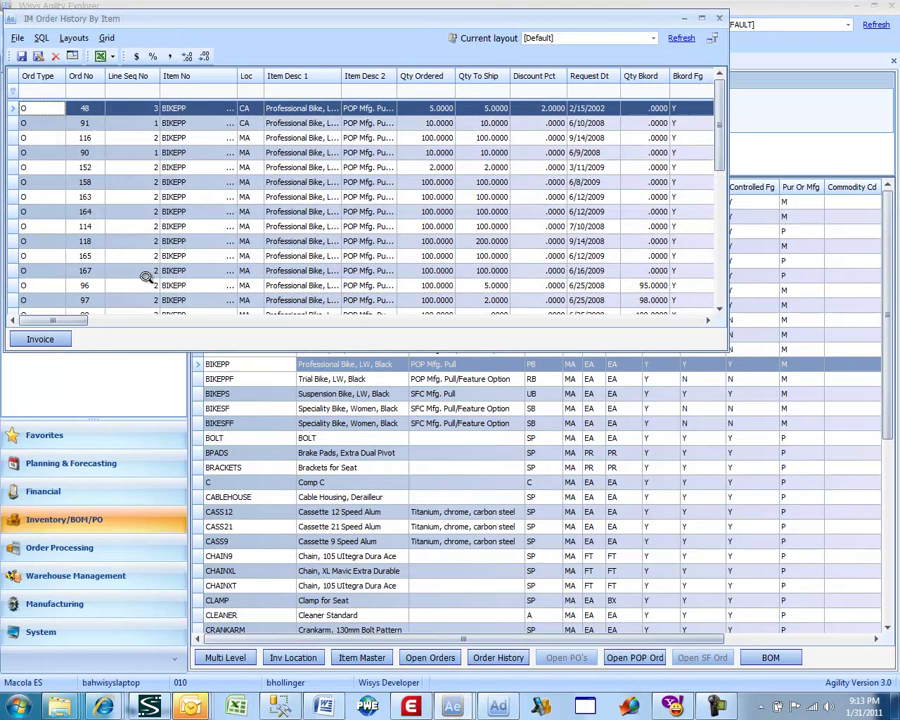
{"action": "left_click", "coordinate": [42, 339]}
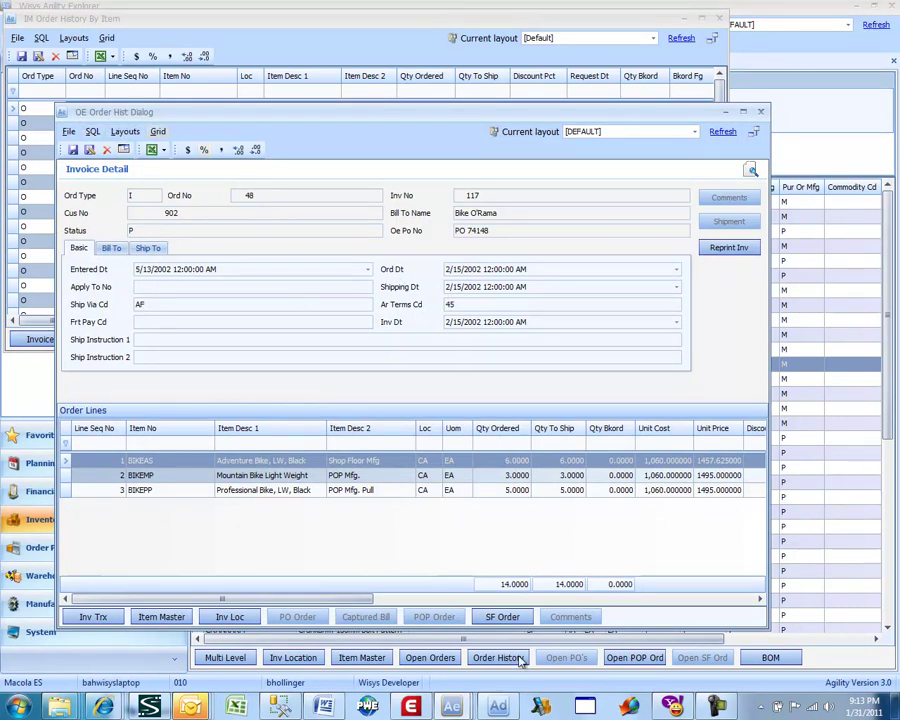
- Return to Agility Design Studio and add a button to the grid with the caption "Invoice"
{"action": "mouse_move", "coordinate": [505, 710]}
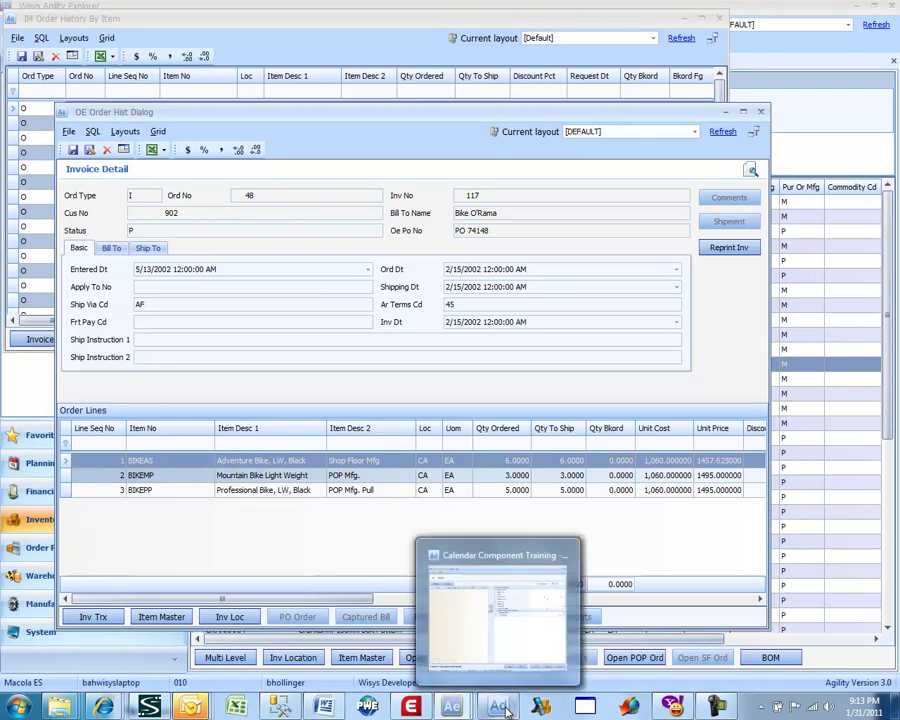
{"action": "left_click", "coordinate": [505, 620]}
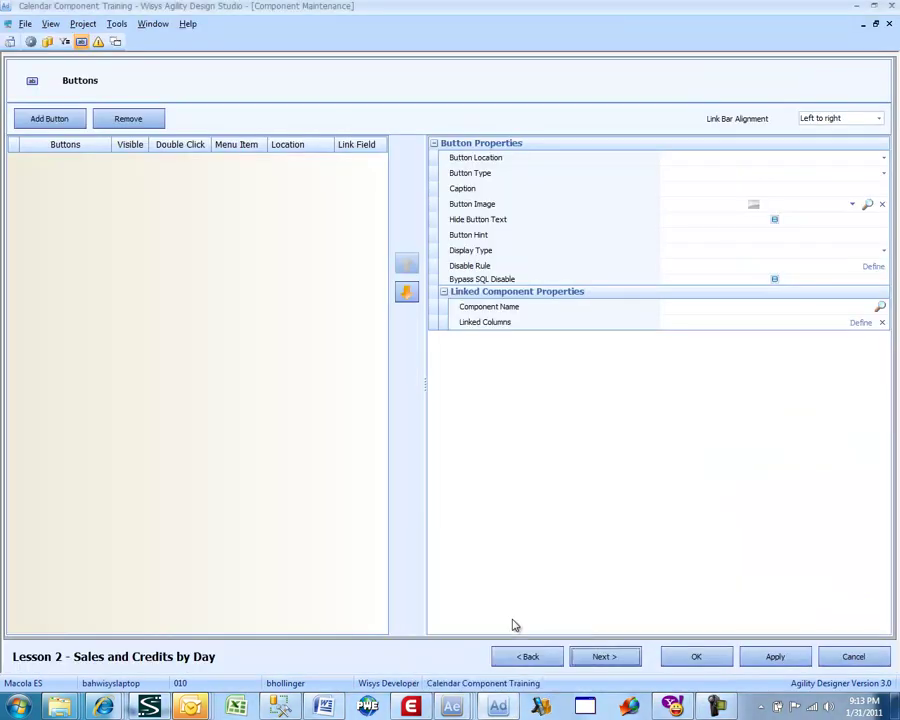
{"action": "left_click", "coordinate": [56, 120]}
{"action": "left_click", "coordinate": [686, 193]}
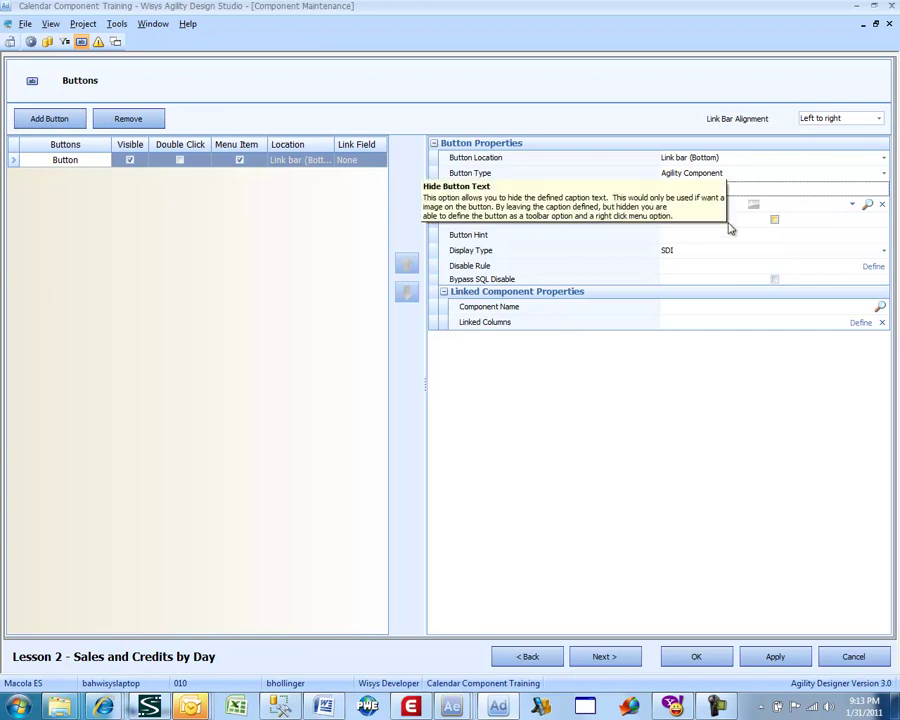
- Find components named like "oe order his" and link OE Order Hist Dialog to the Invoice button
{"action": "left_click", "coordinate": [876, 308]}
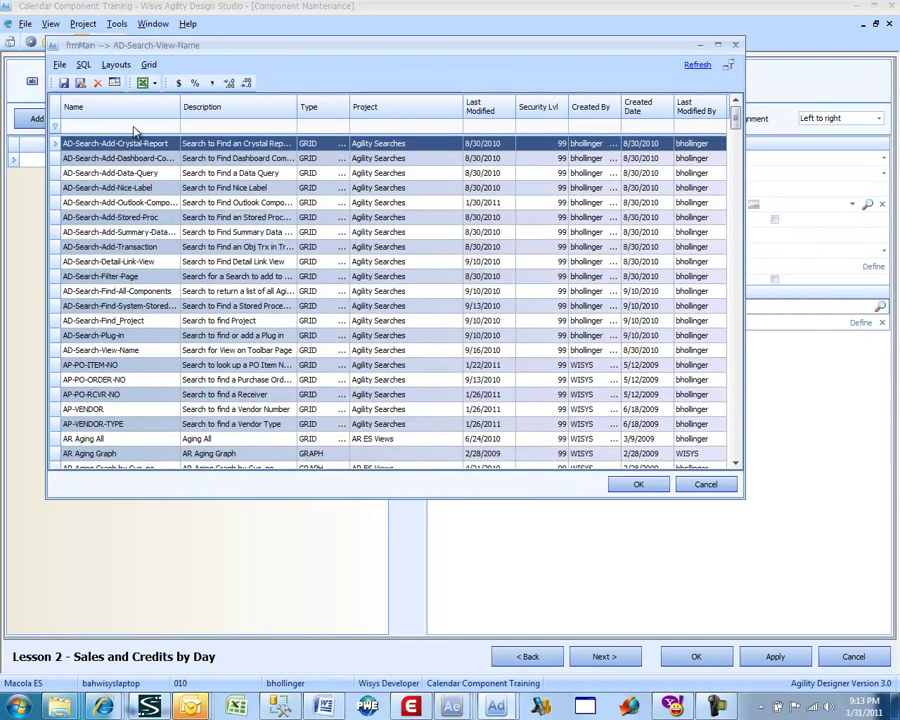
{"action": "left_click", "coordinate": [134, 128]}
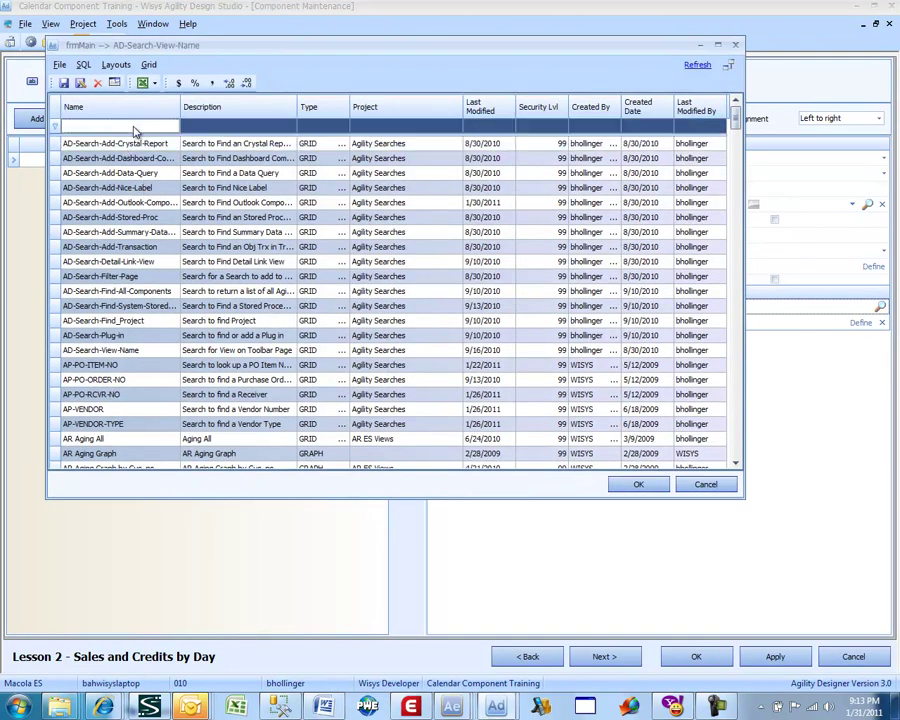
{"action": "type", "text": "oe or"}
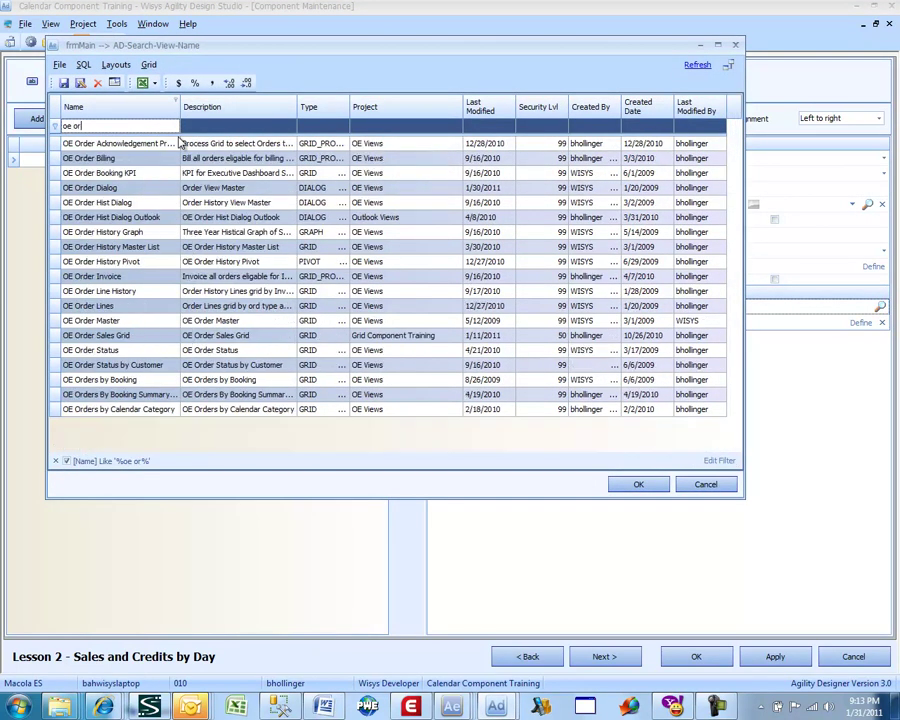
{"action": "type", "text": "der hs"}
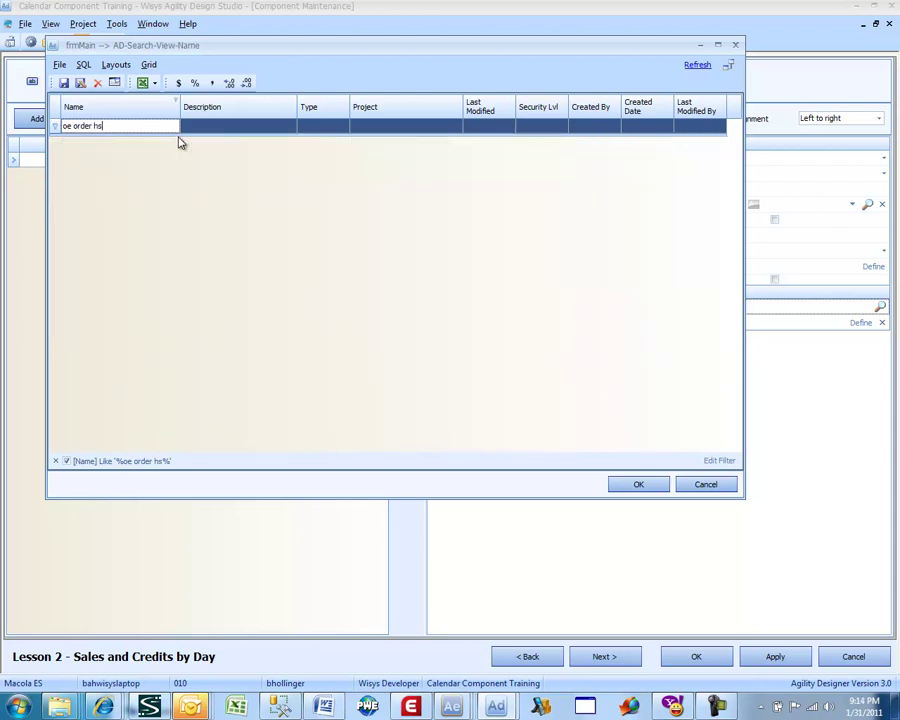
{"action": "key", "text": "BackSpace"}
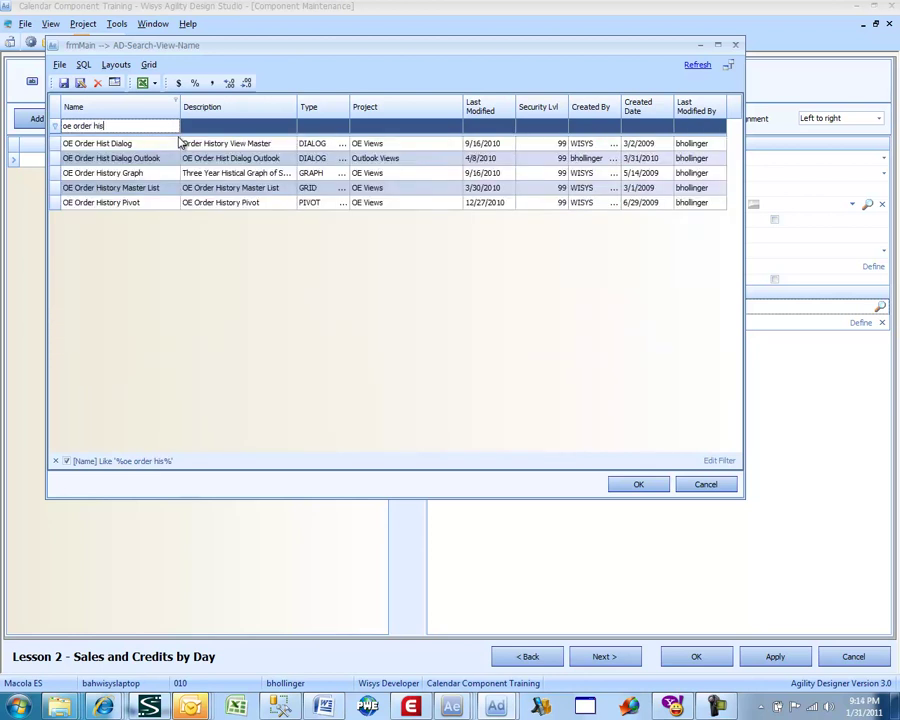
{"action": "double_click", "coordinate": [158, 146]}
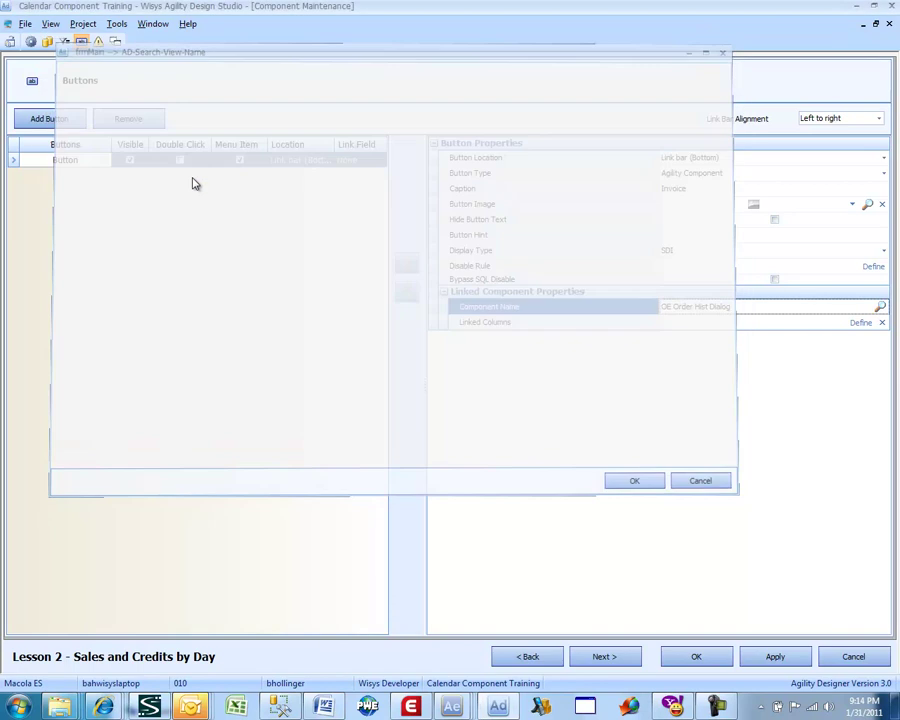
- Map the target column oehdrhst_wv.inv_no to the source column inv_no and save the button's linked columns
{"action": "left_click", "coordinate": [862, 322]}
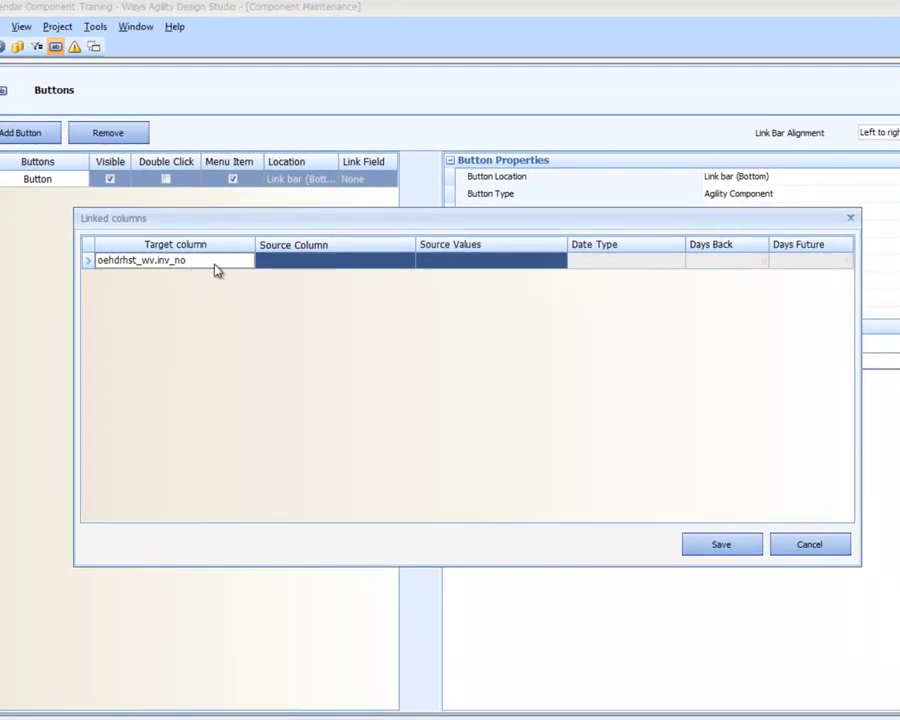
{"action": "left_click", "coordinate": [399, 260]}
{"action": "type", "text": "inv_no"}
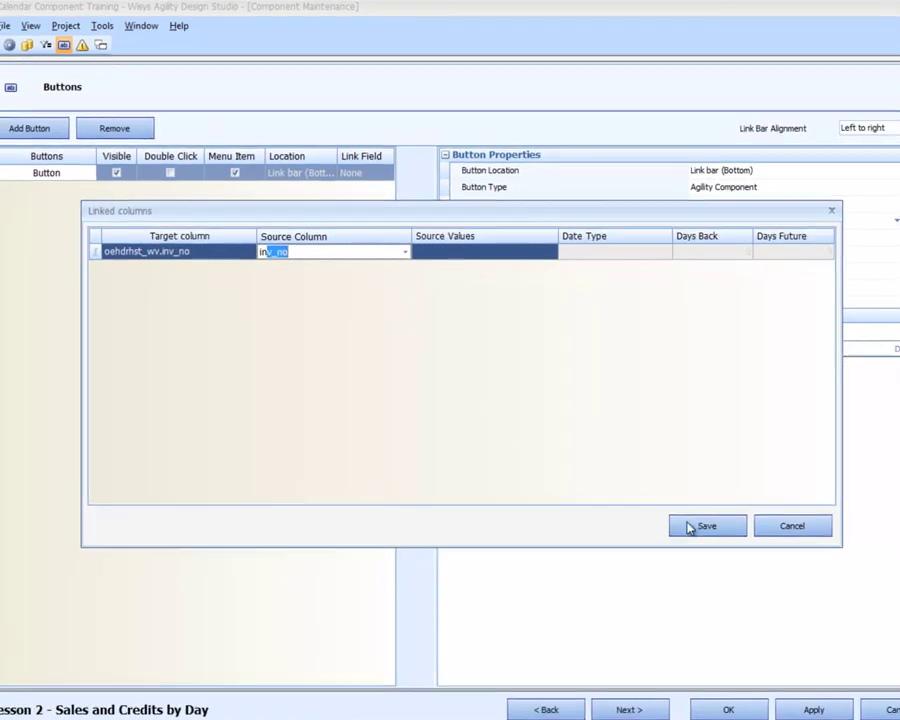
{"action": "left_click", "coordinate": [704, 546]}
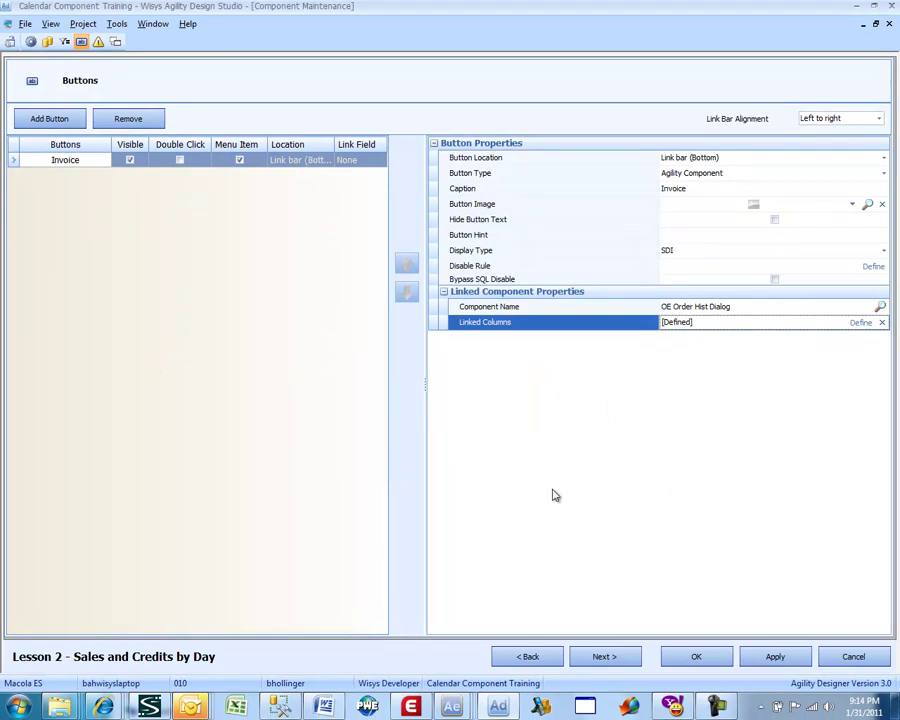
- Save the Lesson 2 grid and start copying the component Lesson 1 - Sales and Credits by Day, found by filtering to the Calendar Component Training project
{"action": "left_click", "coordinate": [698, 655]}
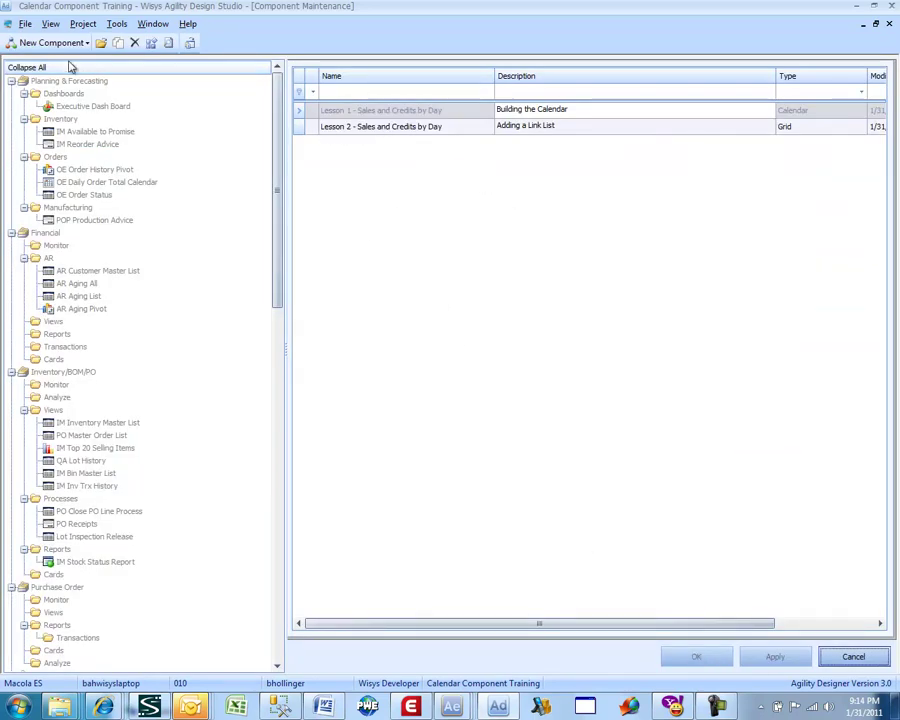
{"action": "left_click", "coordinate": [118, 44]}
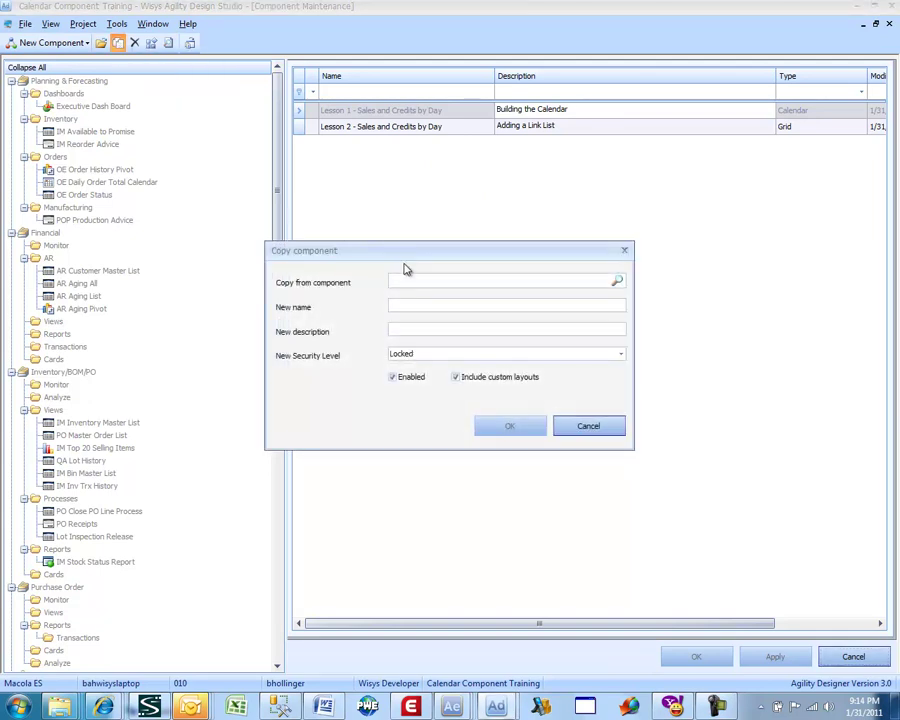
{"action": "left_click", "coordinate": [616, 281]}
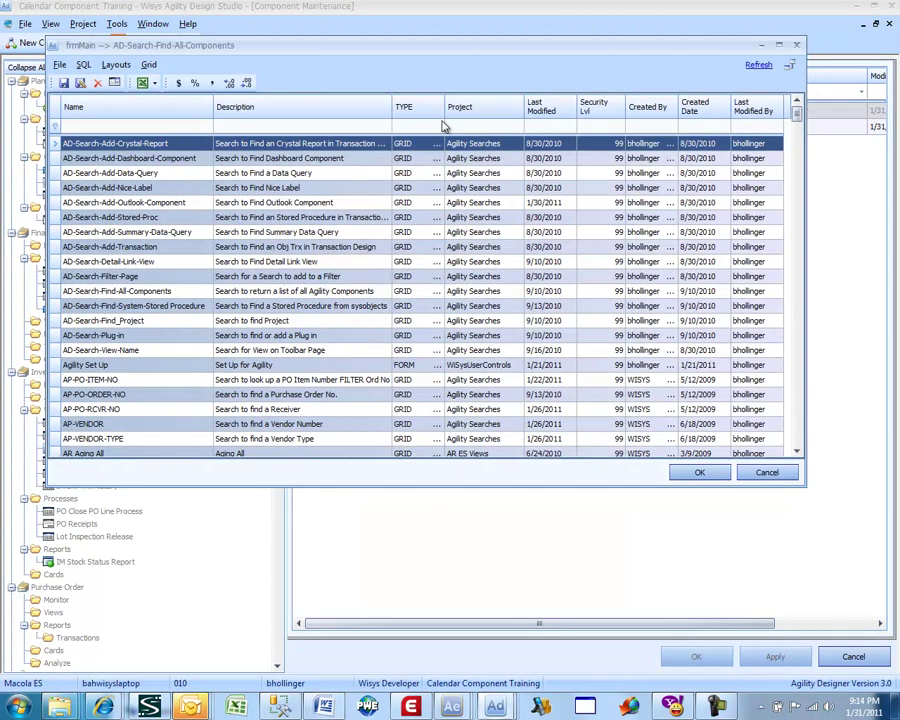
{"action": "left_click", "coordinate": [519, 101]}
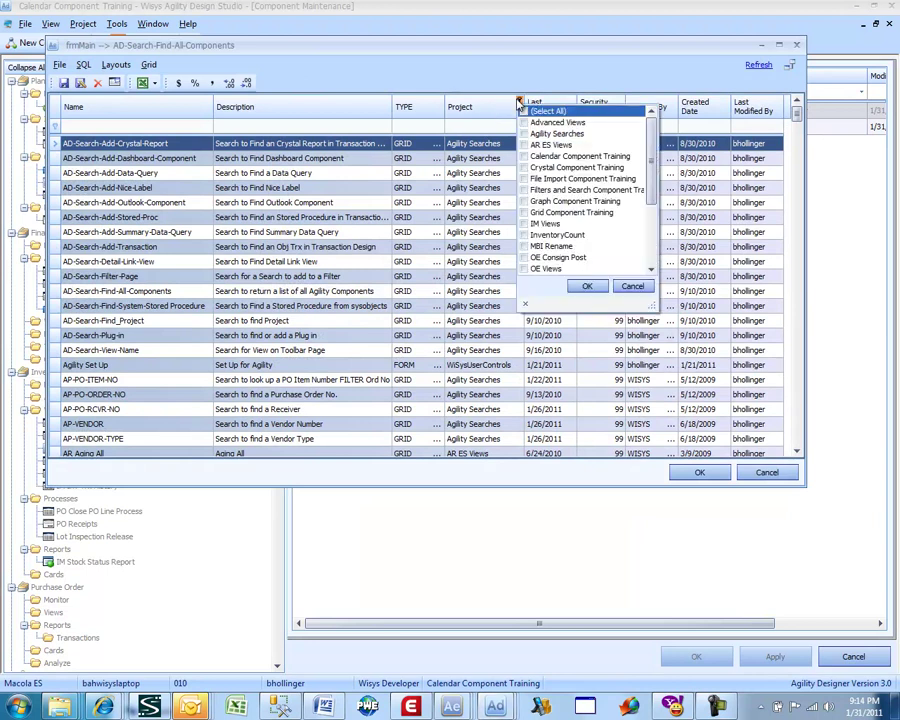
{"action": "left_click", "coordinate": [530, 158]}
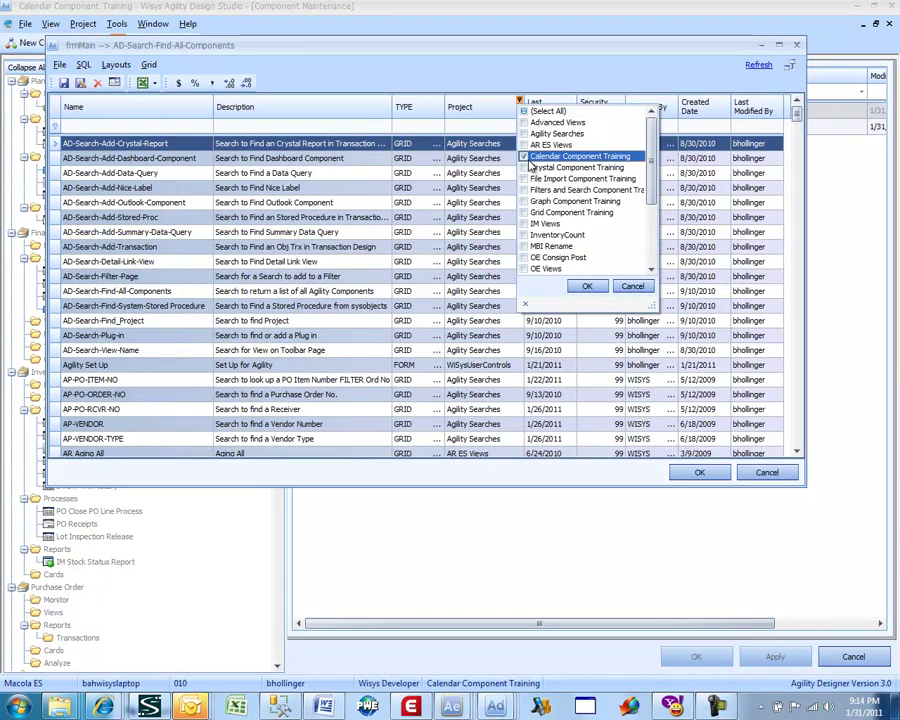
{"action": "left_click", "coordinate": [587, 286]}
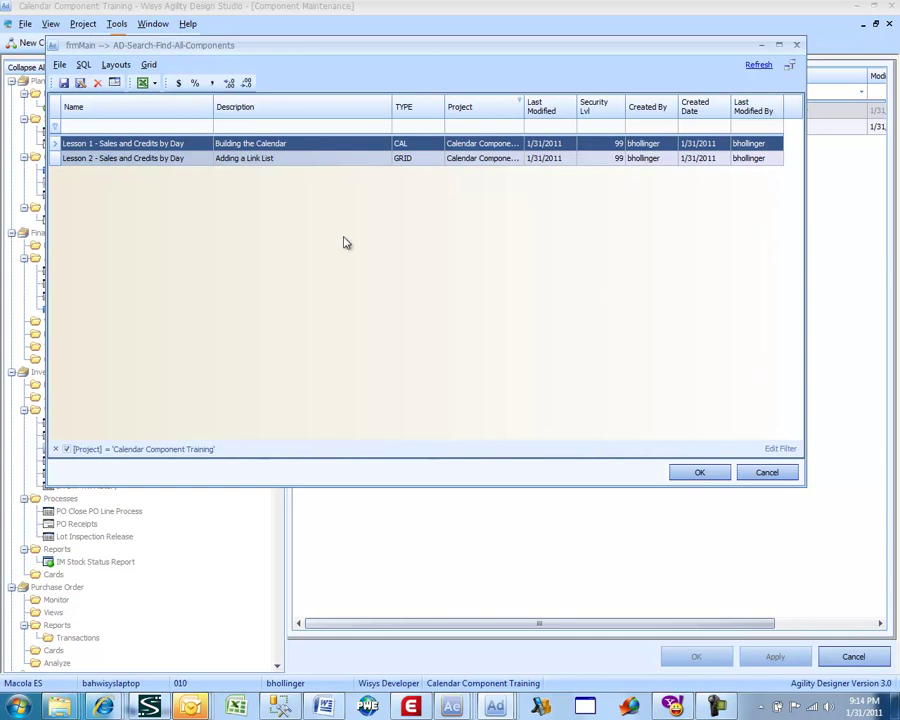
{"action": "double_click", "coordinate": [125, 148]}
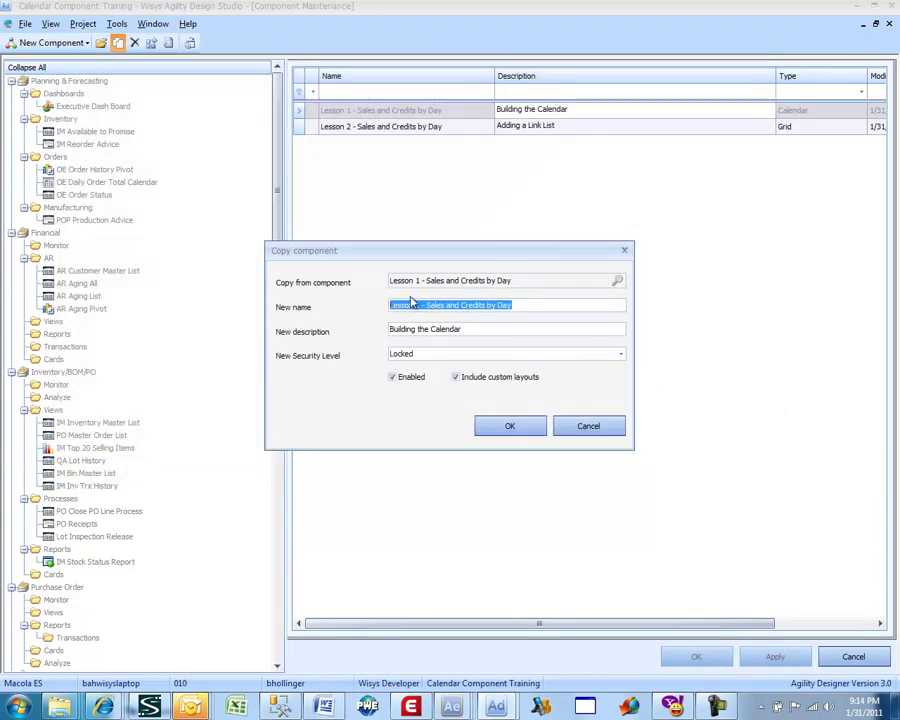
- Name the copy "Lesson 2.1 - Sales and Credits by Day", describe it as "Adding a Link List" and create it
{"action": "left_click", "coordinate": [416, 306]}
{"action": "key", "text": "BackSpace"}
{"action": "type", "text": "2"}
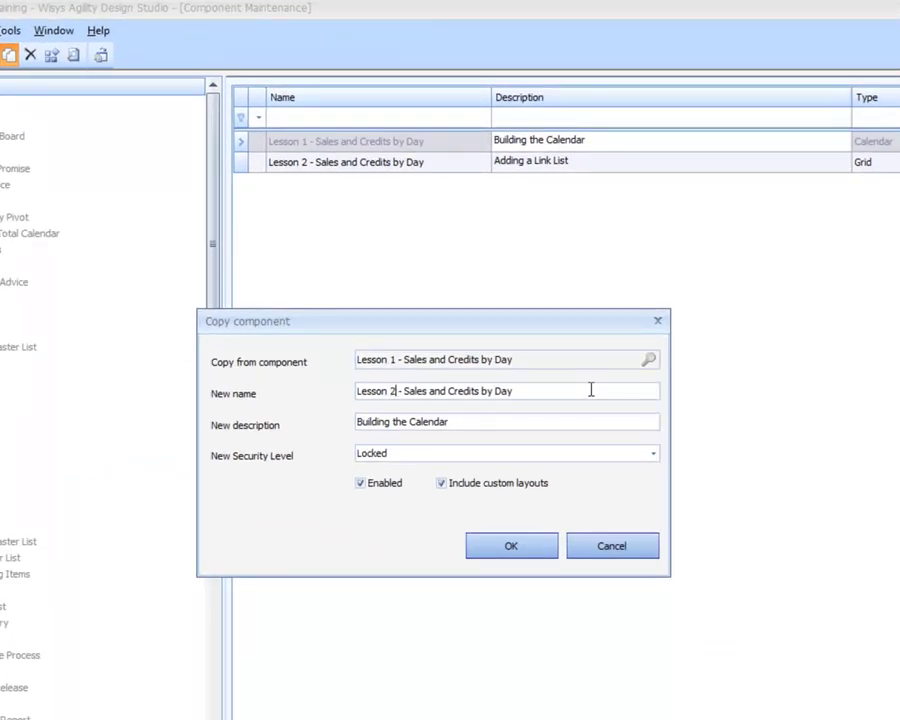
{"action": "left_click", "coordinate": [458, 422]}
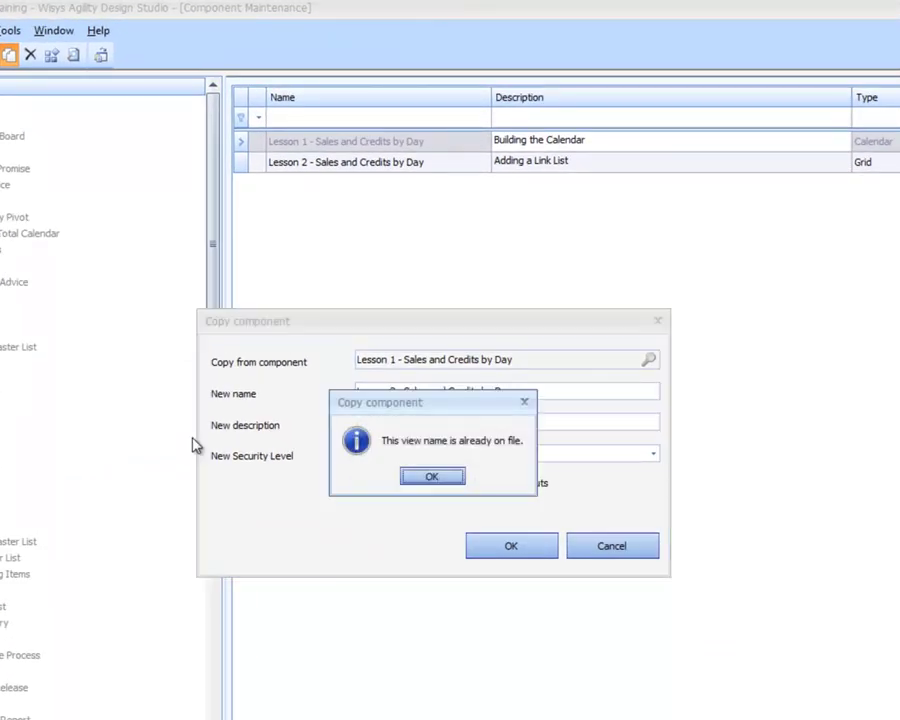
{"action": "left_click", "coordinate": [420, 476]}
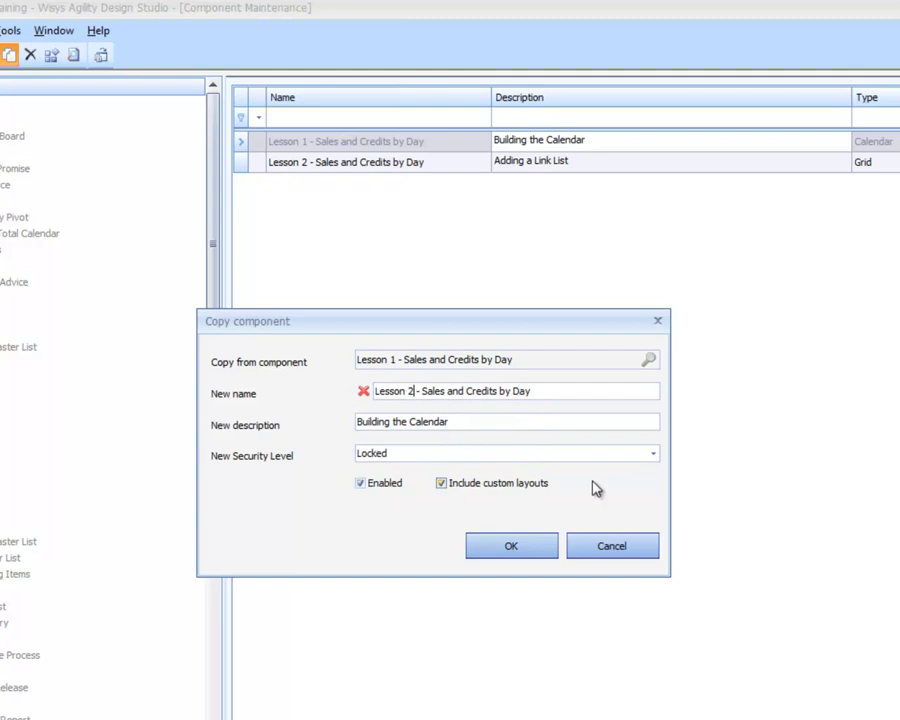
{"action": "type", "text": ".1"}
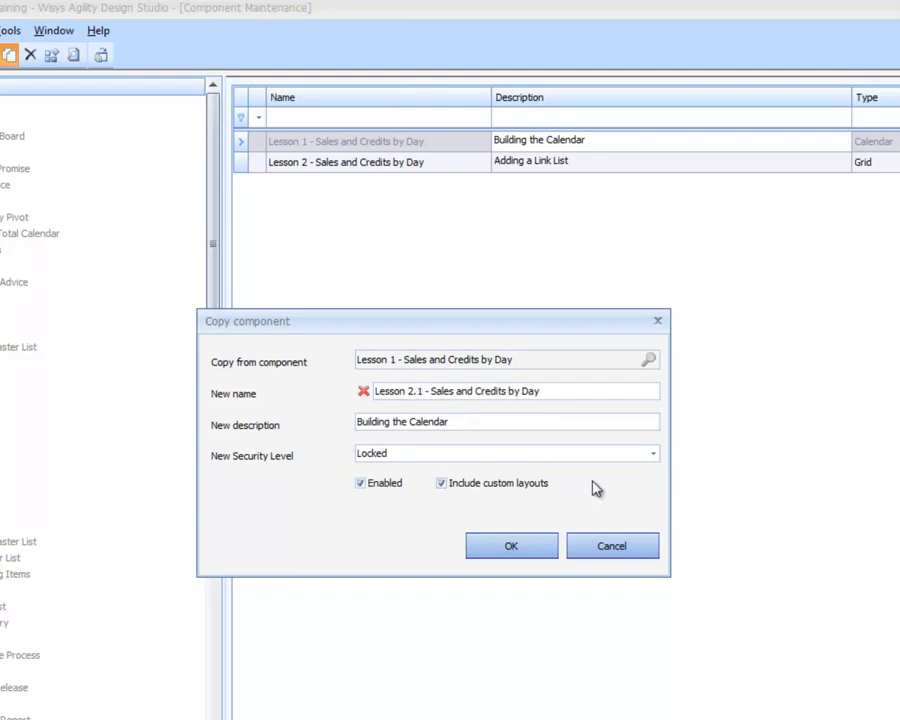
{"action": "left_click_drag", "start_coordinate": [456, 421], "coordinate": [192, 430]}
{"action": "type", "text": "Adding a Link List"}
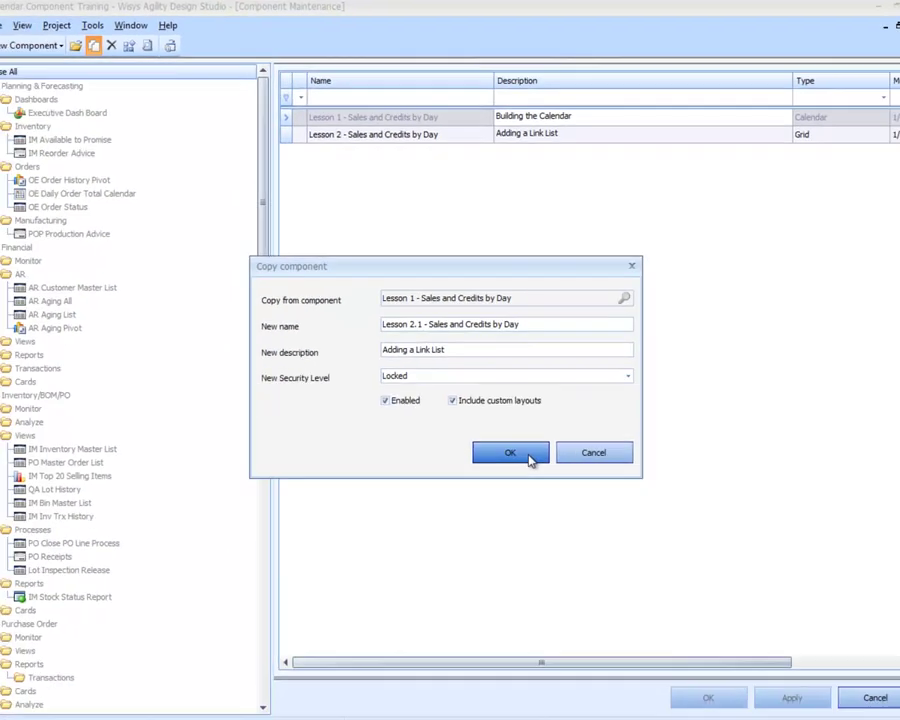
{"action": "left_click", "coordinate": [531, 458]}
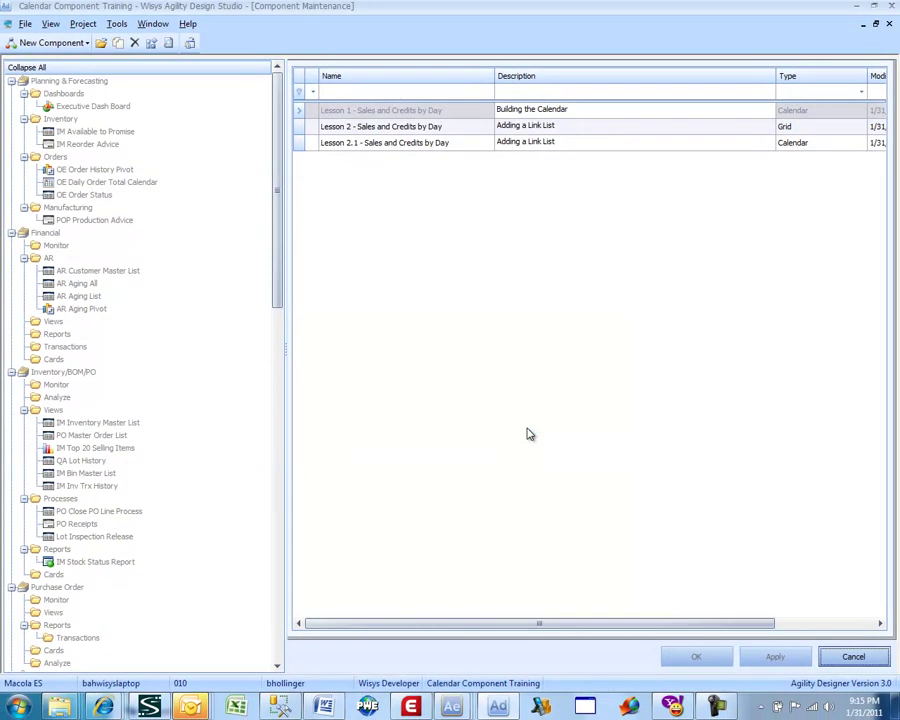
- Open the Lesson 2.1 calendar and set its detail link to Lesson 2 - Sales and Credits by Day from the Calendar Component Training project
{"action": "left_click", "coordinate": [408, 146]}
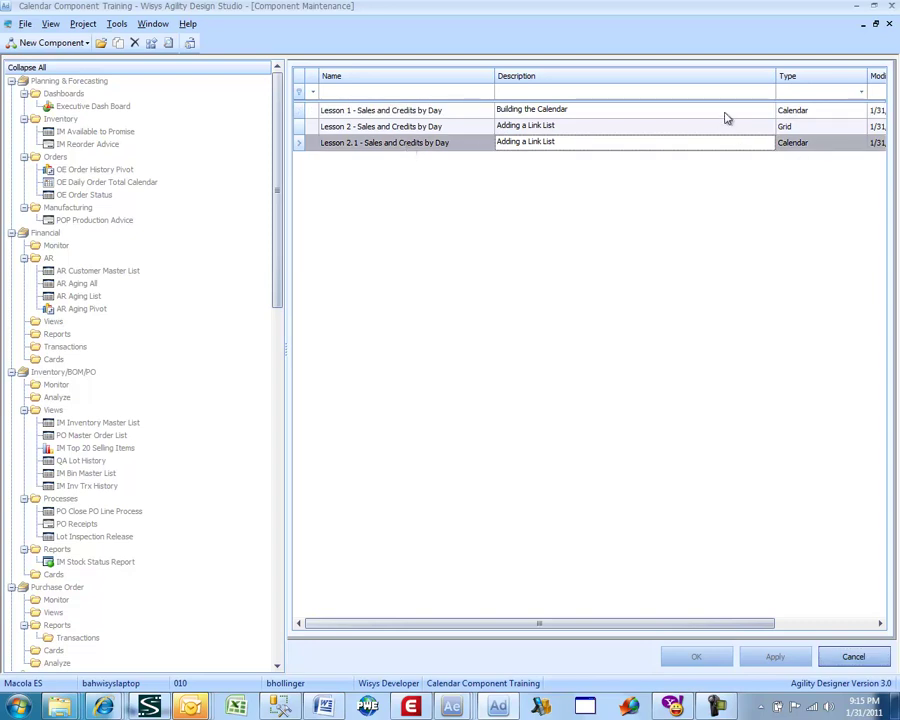
{"action": "double_click", "coordinate": [376, 147]}
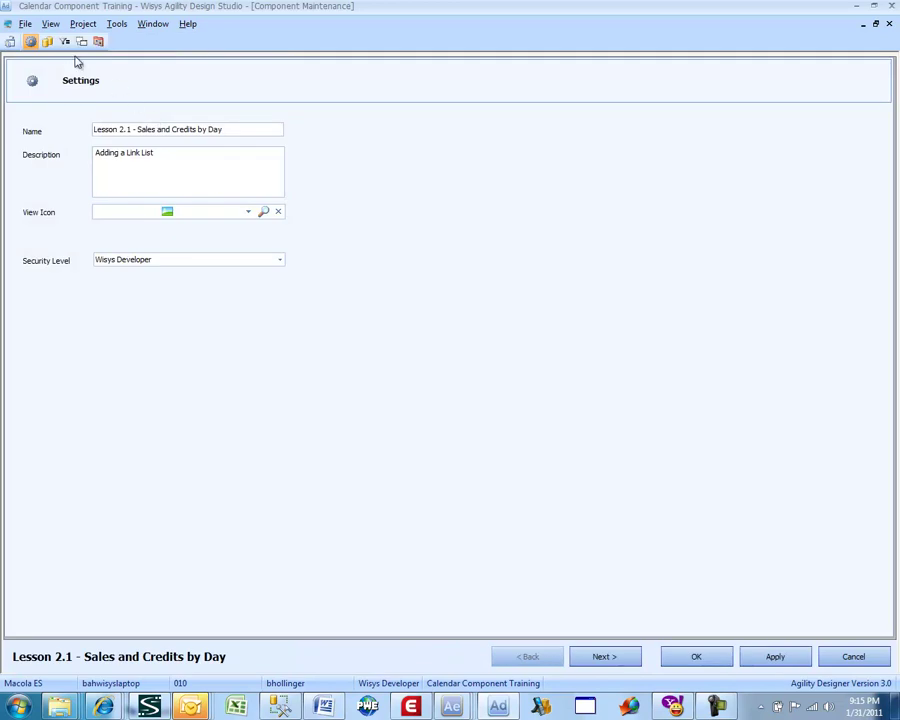
{"action": "left_click", "coordinate": [82, 43]}
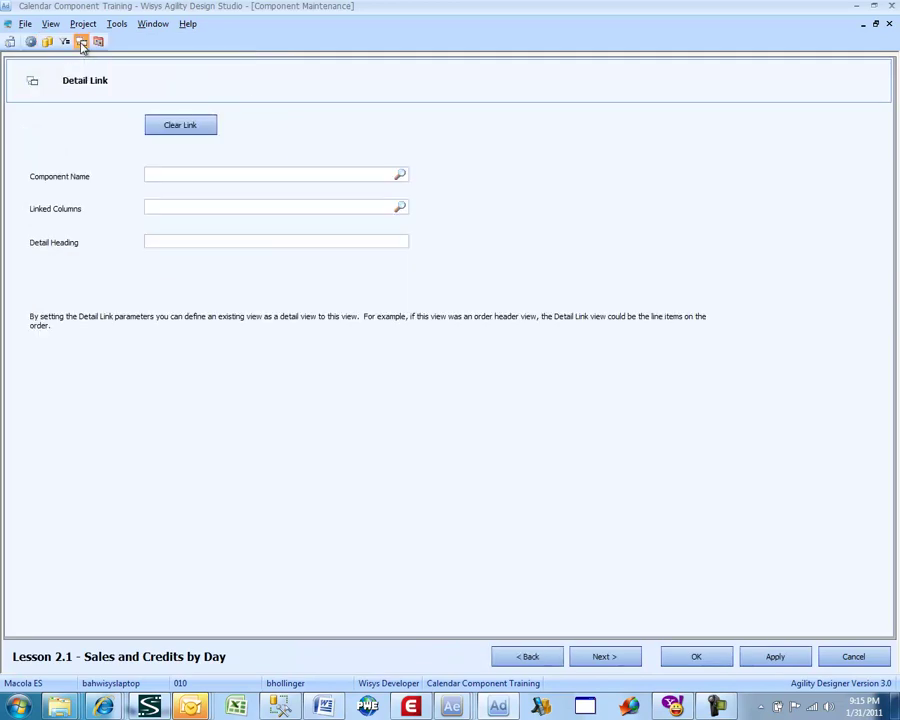
{"action": "left_click", "coordinate": [399, 177]}
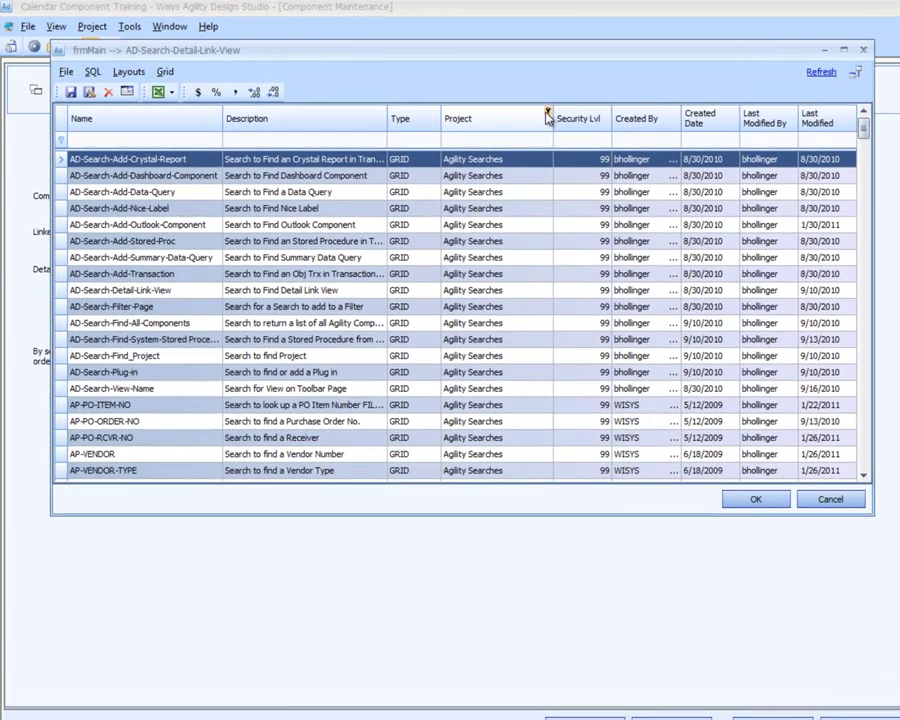
{"action": "left_click", "coordinate": [494, 101]}
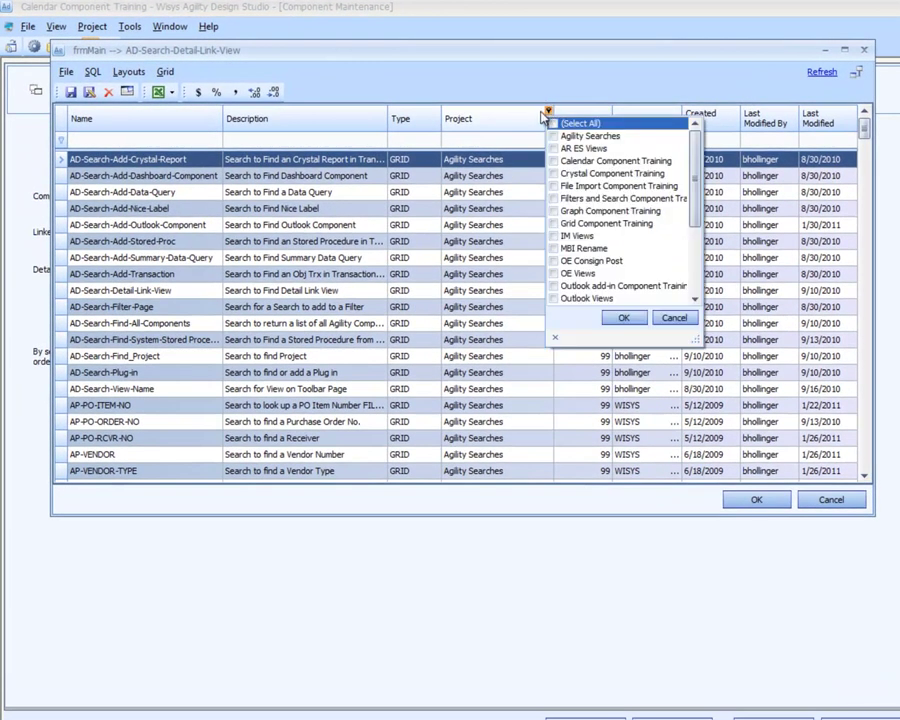
{"action": "left_click", "coordinate": [554, 161]}
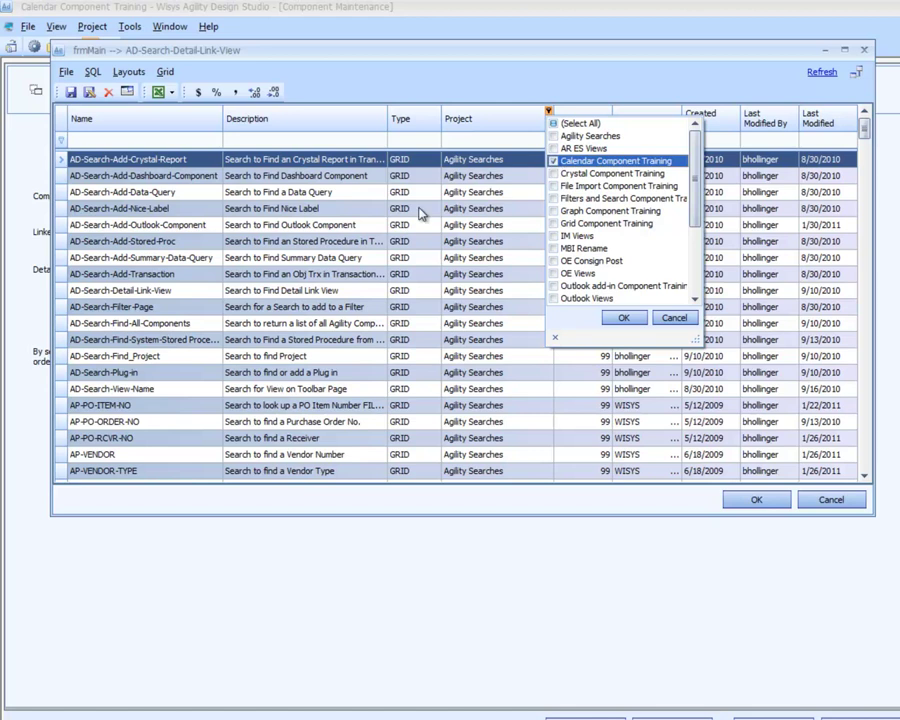
{"action": "left_click", "coordinate": [623, 317]}
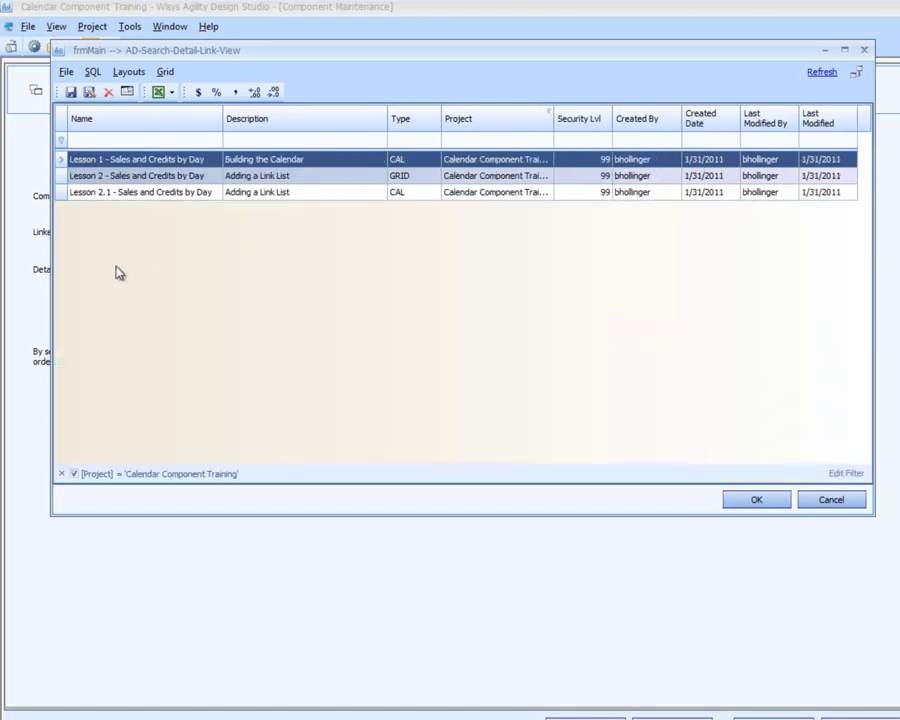
{"action": "left_click", "coordinate": [131, 178]}
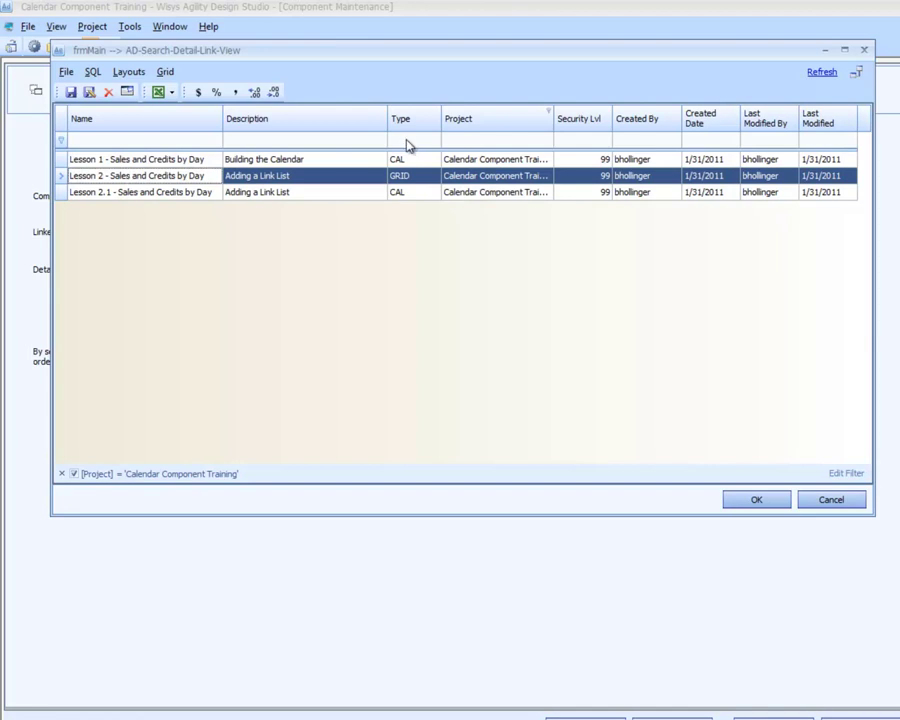
{"action": "double_click", "coordinate": [185, 178]}
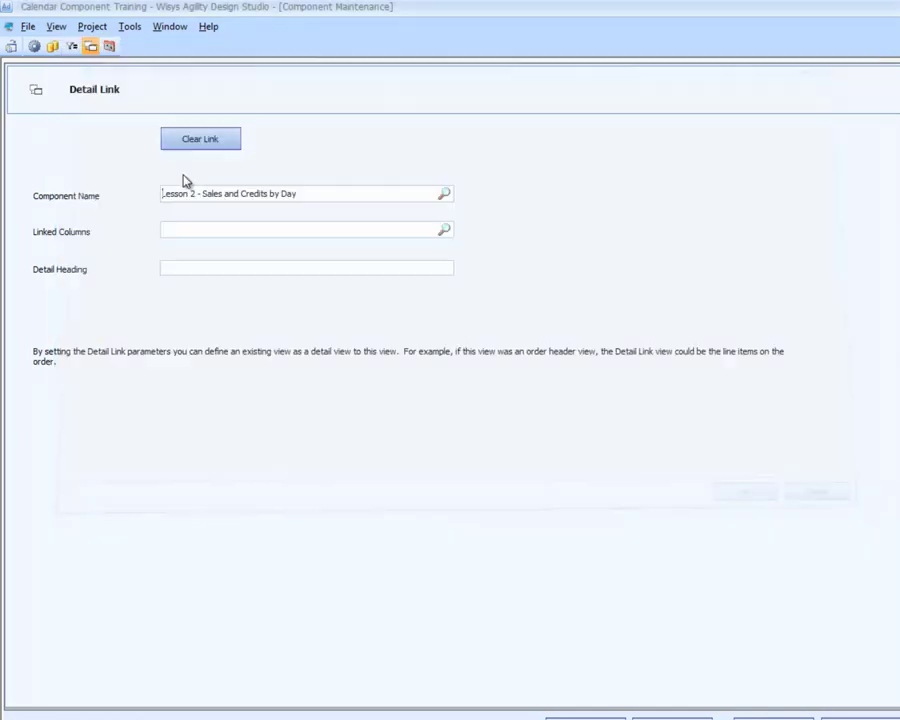
{"action": "left_click", "coordinate": [444, 232]}
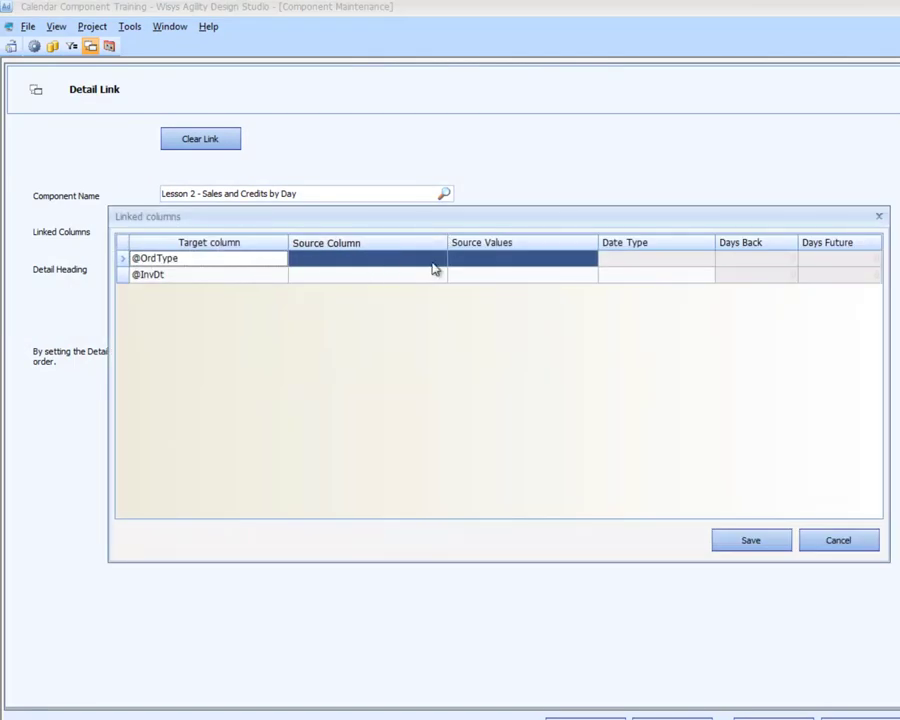
{"action": "left_click", "coordinate": [435, 259]}
{"action": "left_click", "coordinate": [441, 261]}
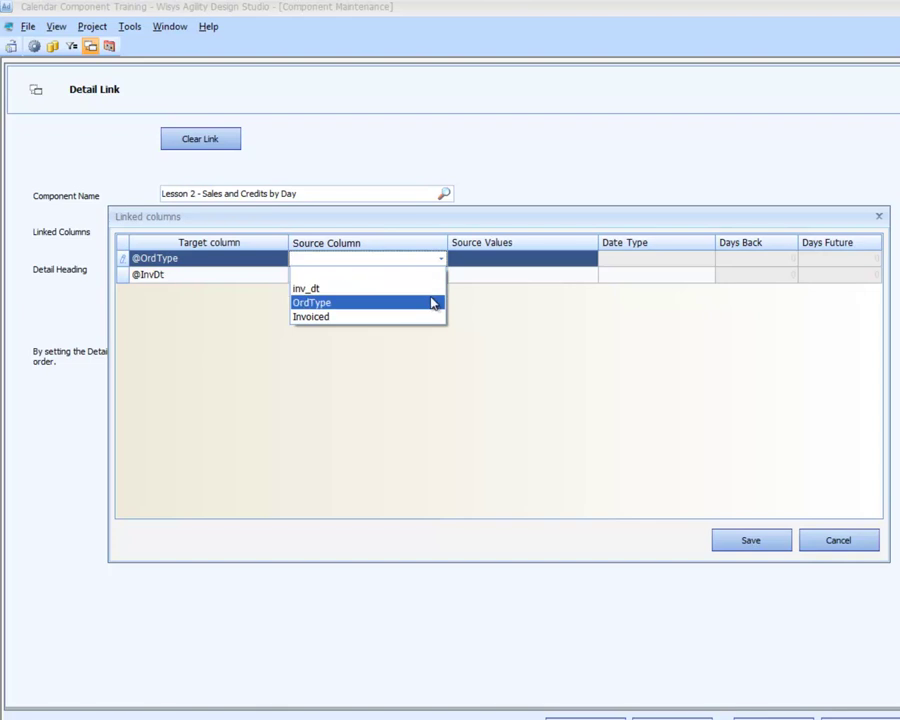
{"action": "left_click", "coordinate": [432, 302]}
{"action": "left_click", "coordinate": [440, 275]}
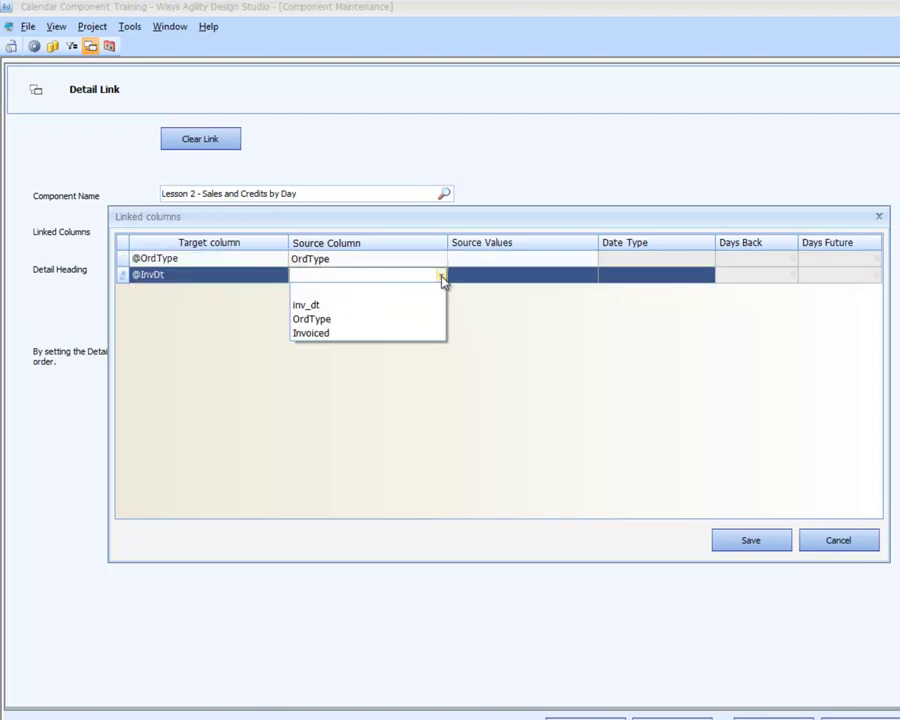
{"action": "left_click", "coordinate": [379, 306]}
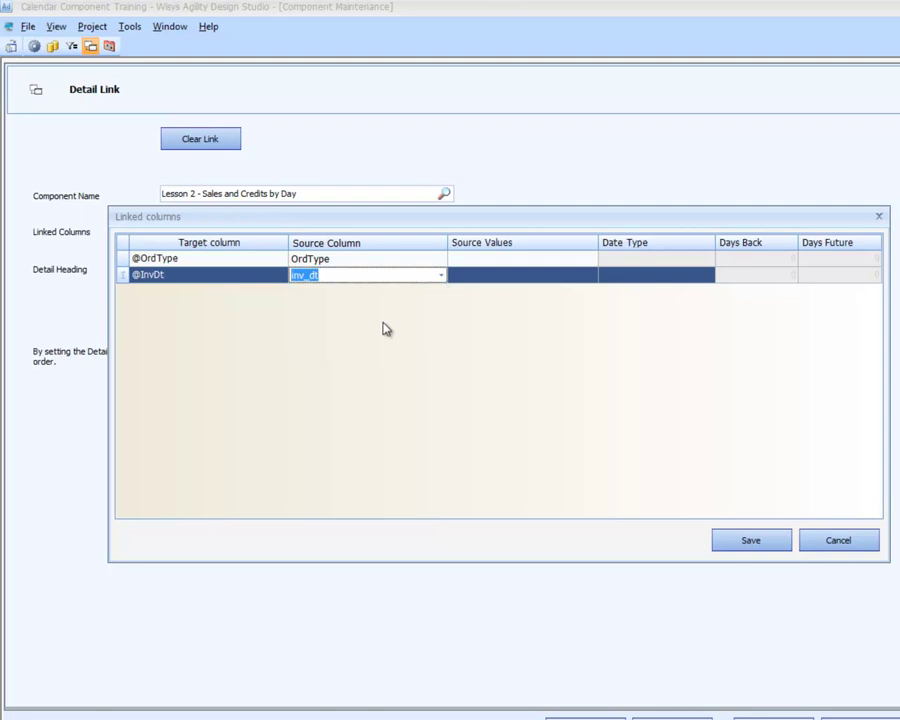
{"action": "left_click", "coordinate": [751, 540]}
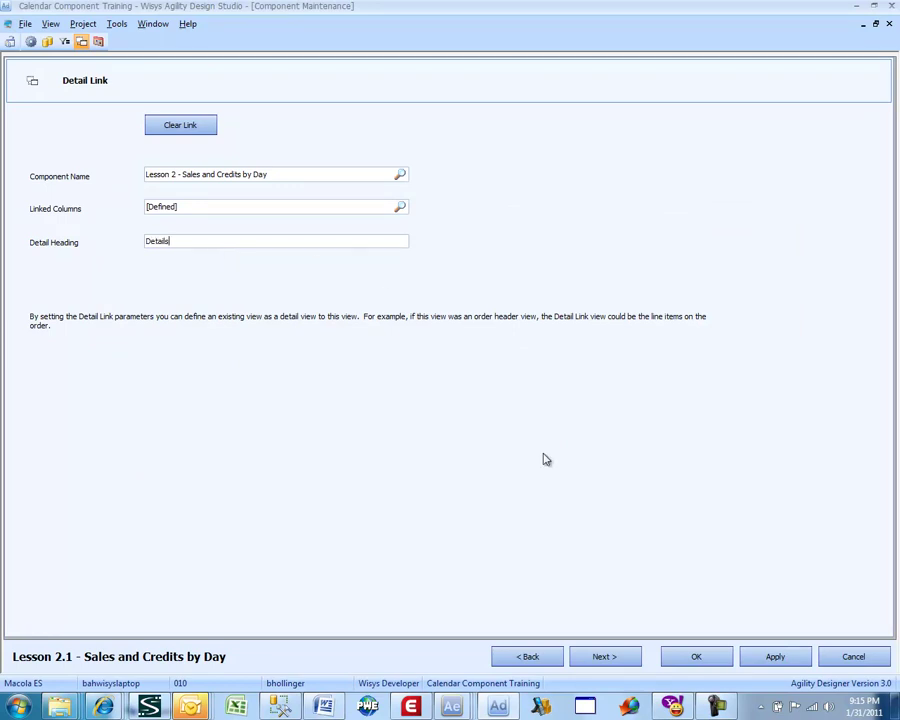
{"action": "left_click", "coordinate": [686, 656]}
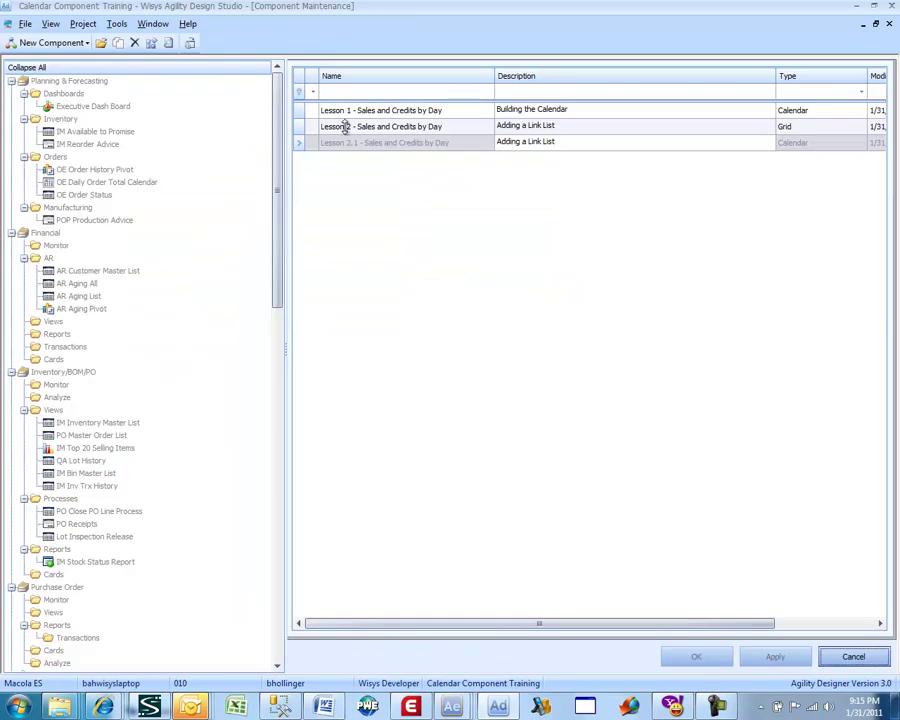
- Preview the Lesson 2.1 calendar for all invoice dates and make the preview window taller to expose the details grid
{"action": "right_click", "coordinate": [373, 148]}
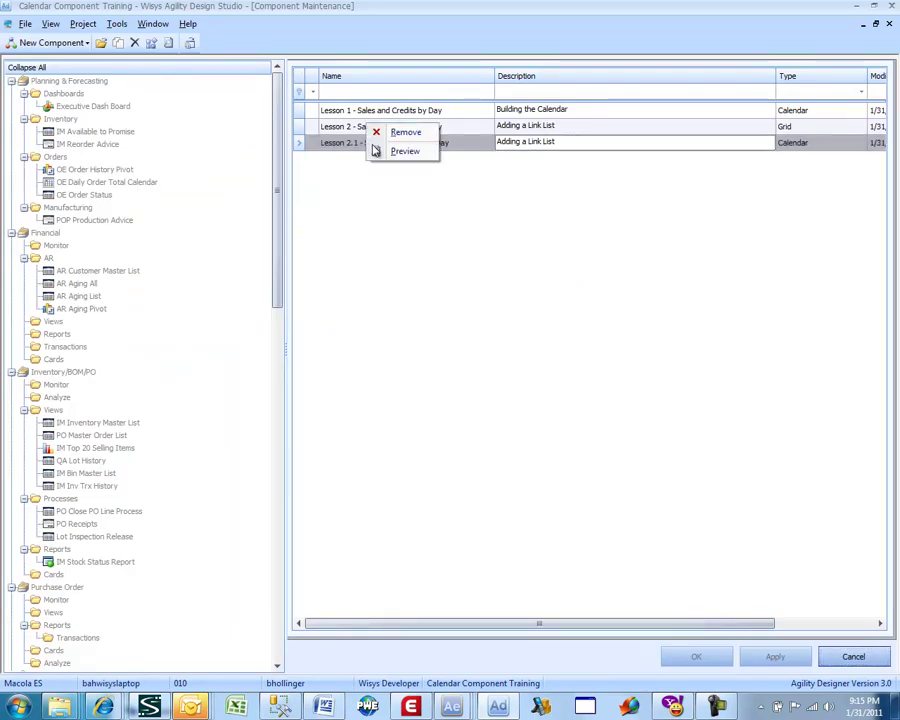
{"action": "left_click", "coordinate": [377, 150]}
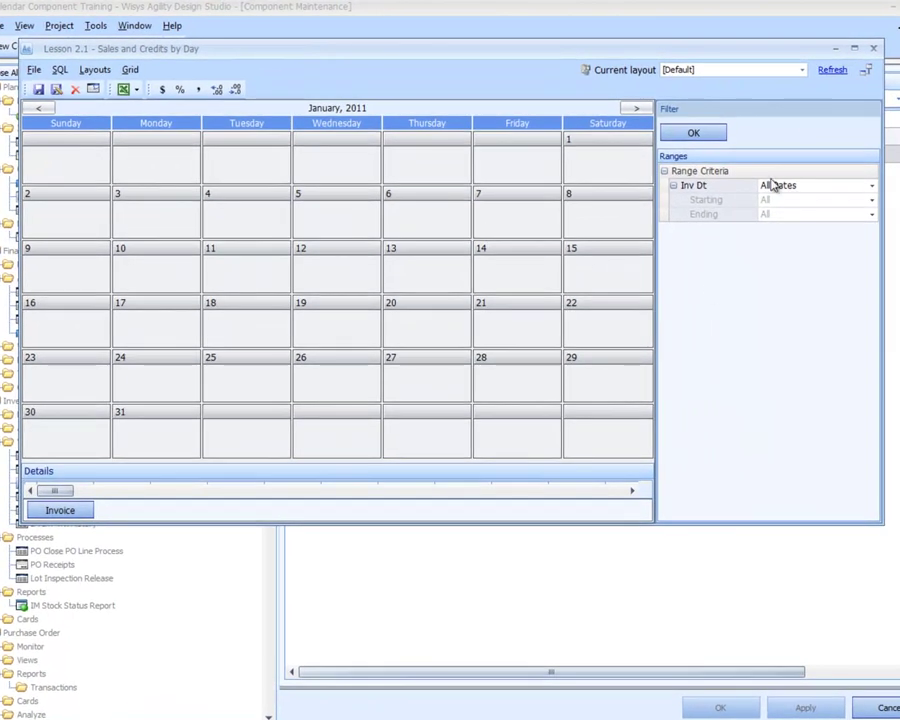
{"action": "left_click", "coordinate": [693, 133]}
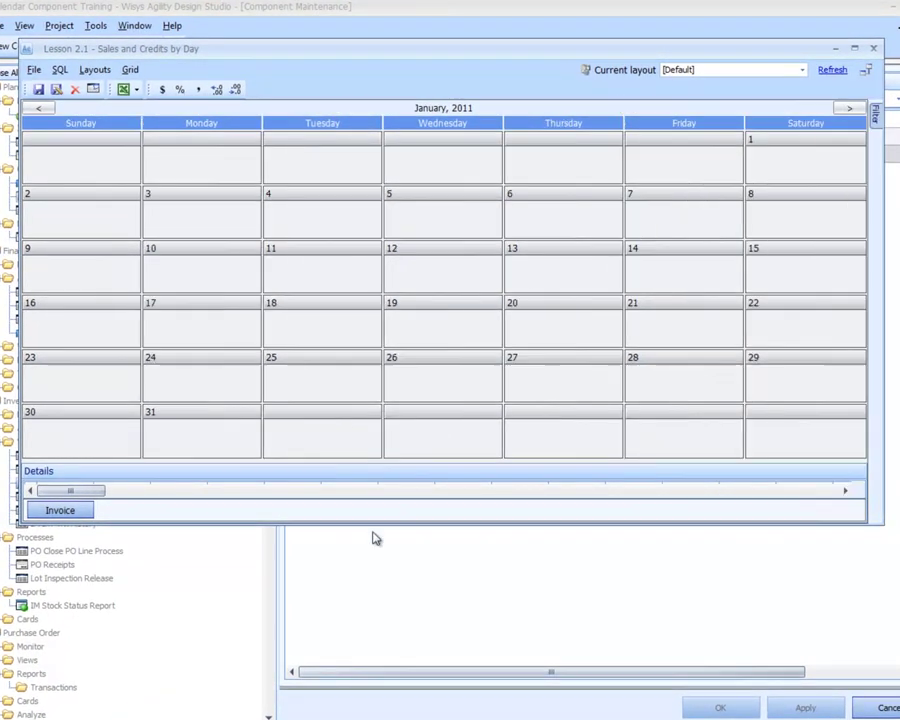
{"action": "left_click_drag", "start_coordinate": [376, 525], "coordinate": [375, 640]}
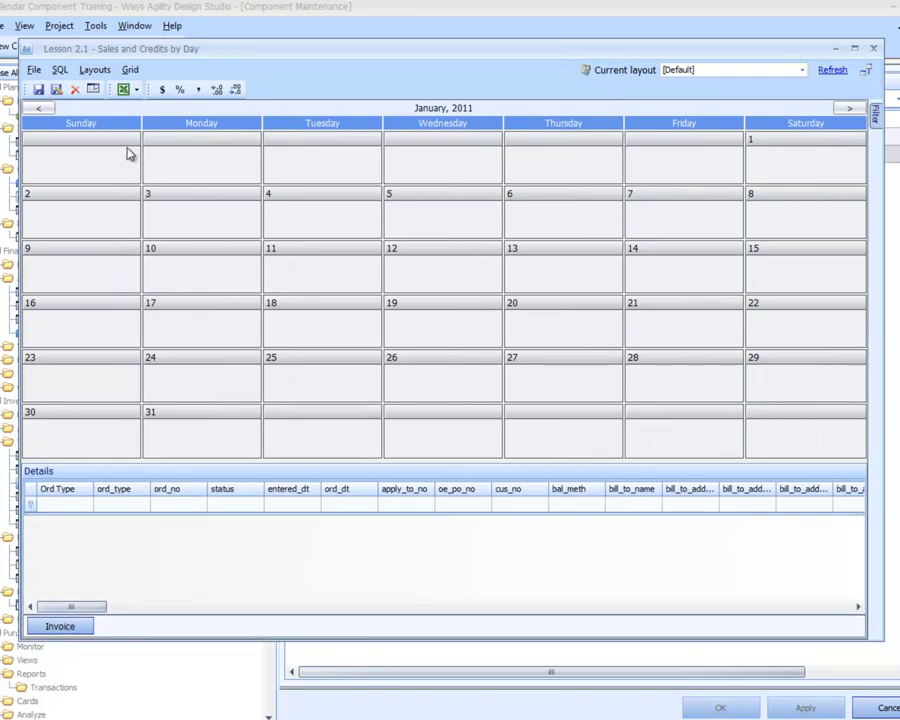
- Apply Mass Format Detail to the details grid's columns and show December 2010 in the calendar
{"action": "left_click", "coordinate": [93, 72]}
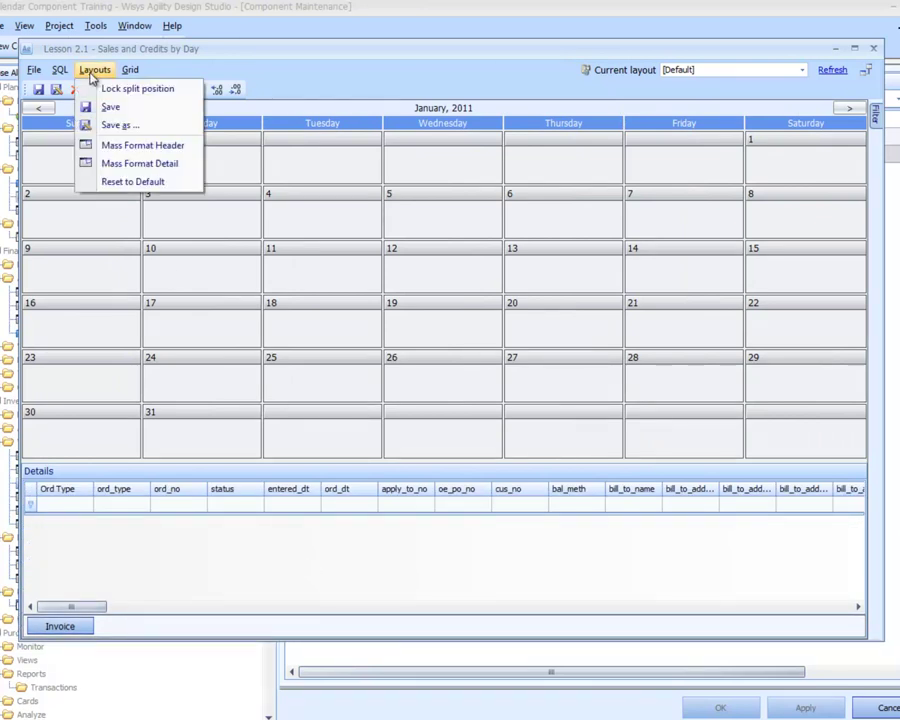
{"action": "left_click", "coordinate": [102, 163]}
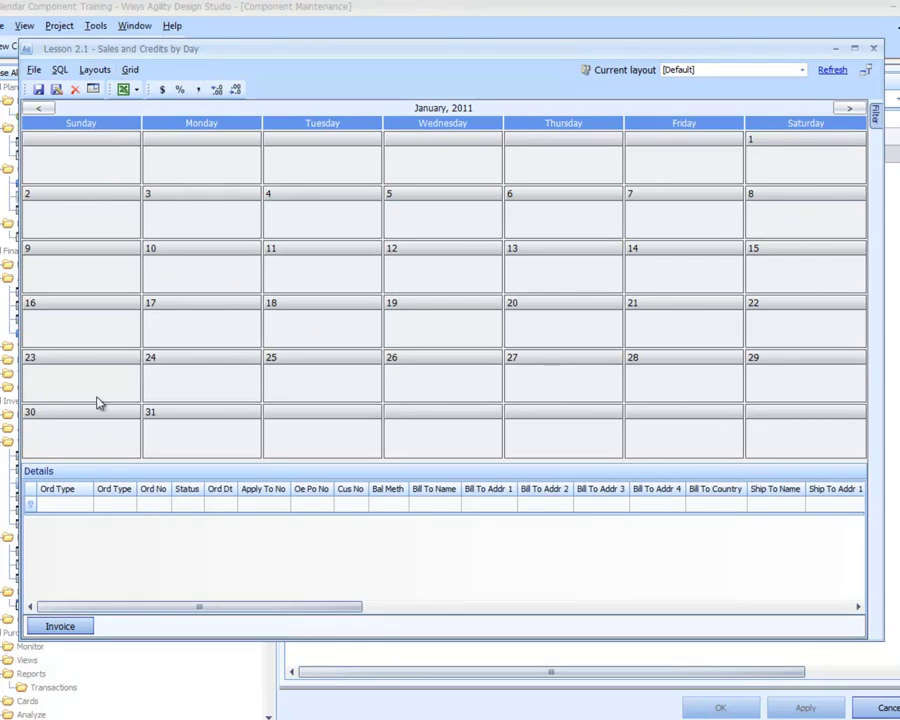
{"action": "left_click", "coordinate": [40, 109]}
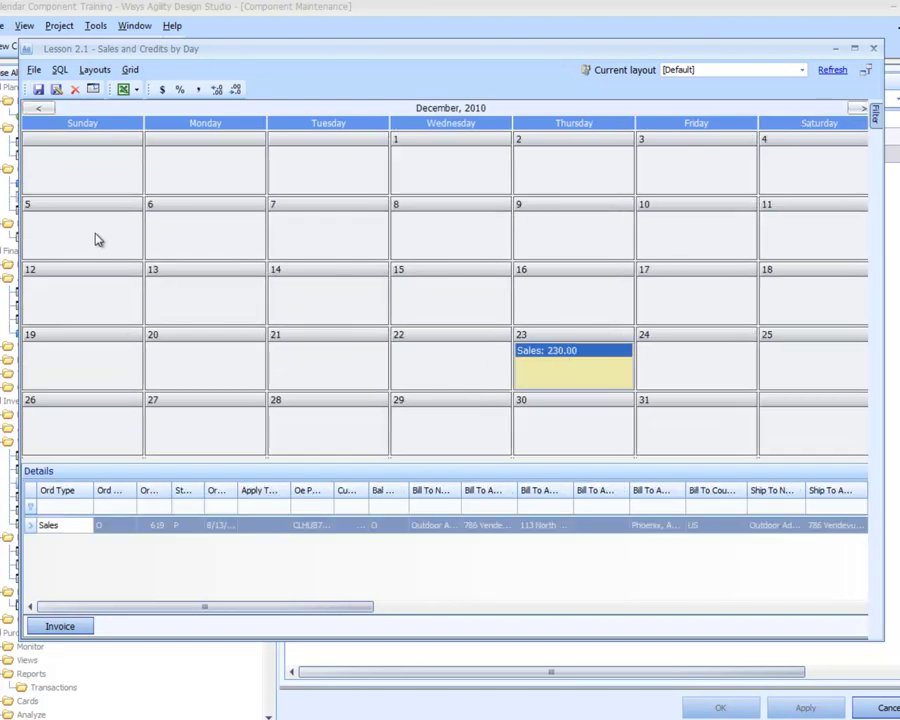
- Go back to August 2010 in the calendar and display the details behind the August 23 Credits entry
{"action": "left_click", "coordinate": [38, 109]}
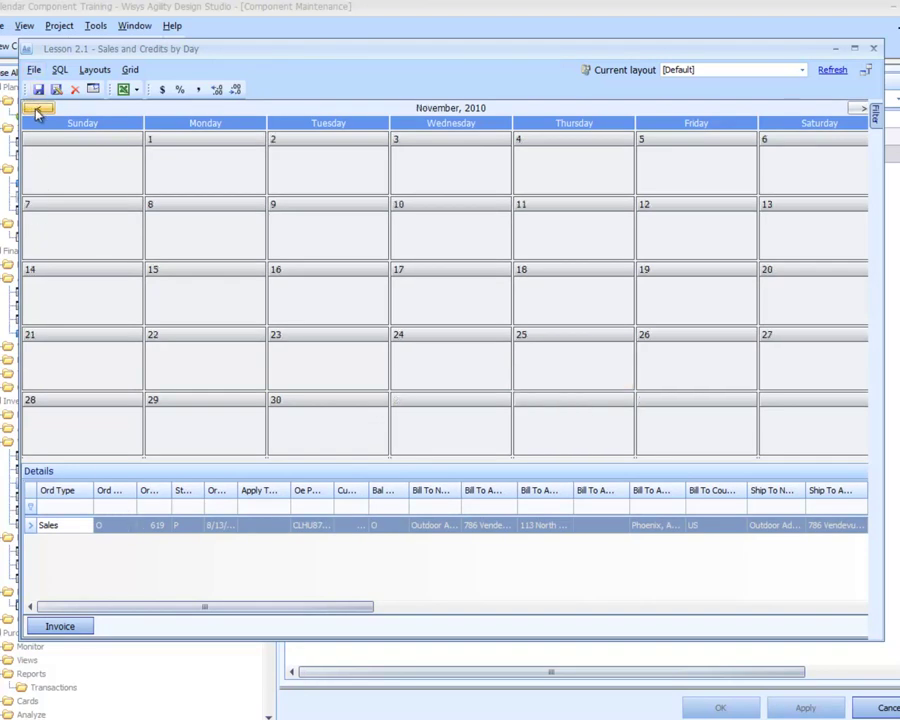
{"action": "left_click", "coordinate": [36, 110]}
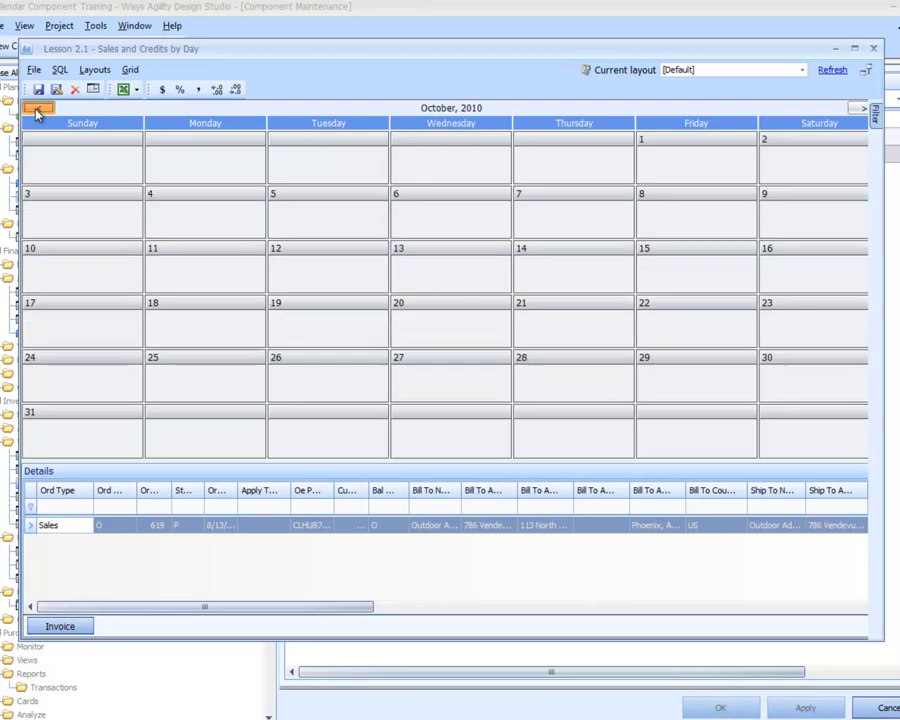
{"action": "left_click", "coordinate": [36, 110]}
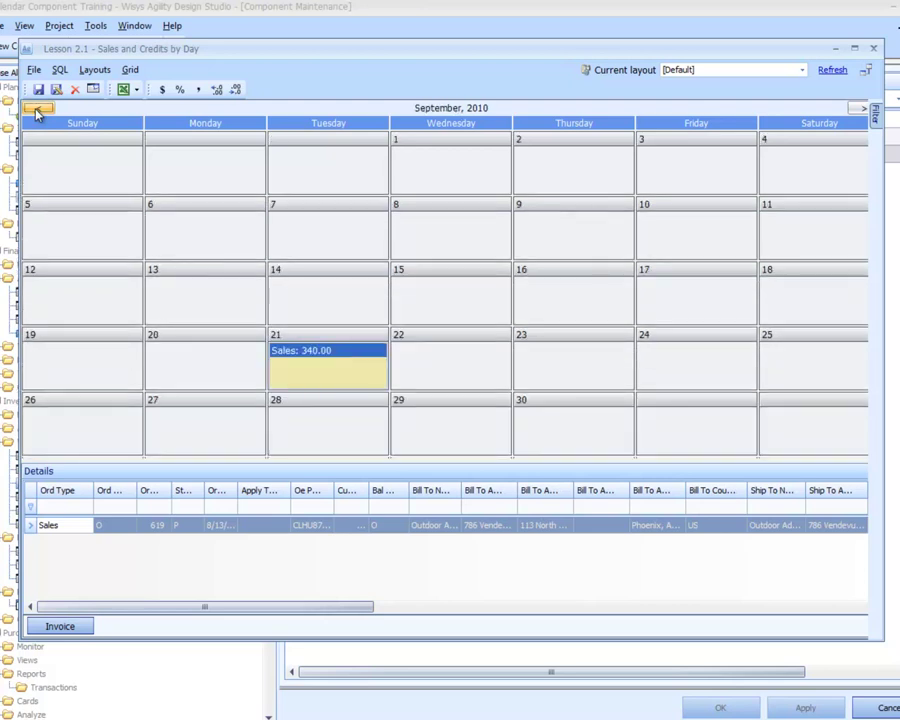
{"action": "left_click", "coordinate": [36, 110]}
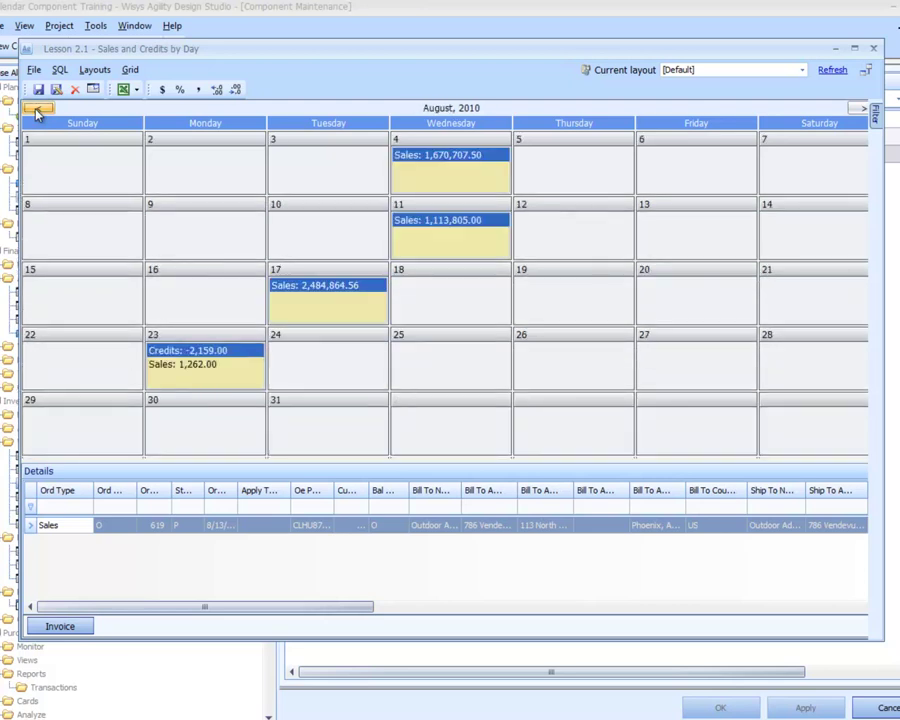
{"action": "left_click", "coordinate": [190, 352]}
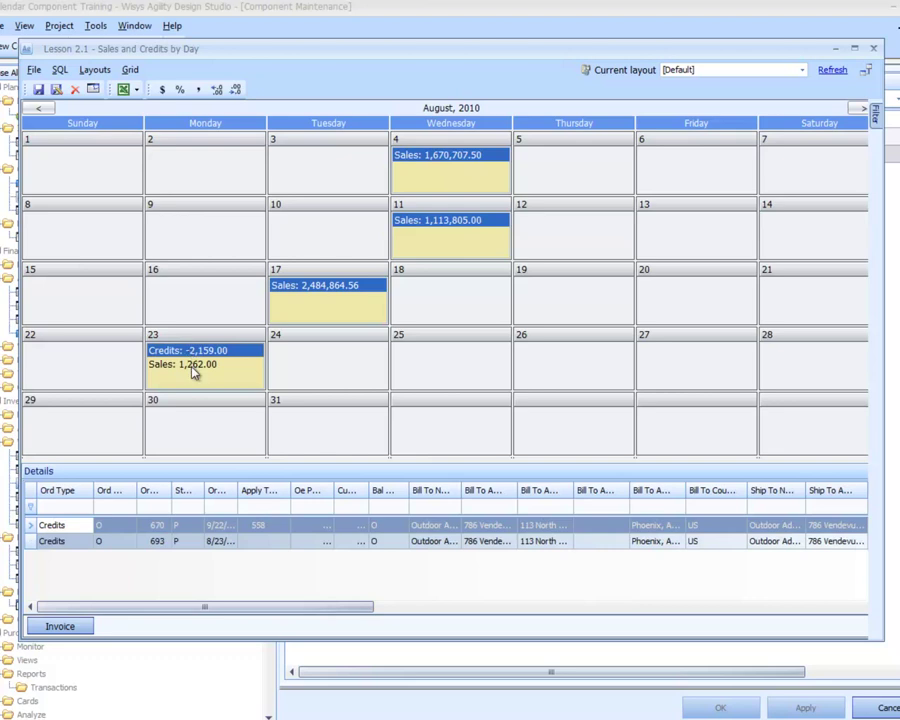
- Widen the Ord Dt and Status columns of the details grid and turn on detail word wrap for its headers
{"action": "left_click", "coordinate": [79, 525]}
{"action": "left_click_drag", "start_coordinate": [237, 490], "coordinate": [270, 492]}
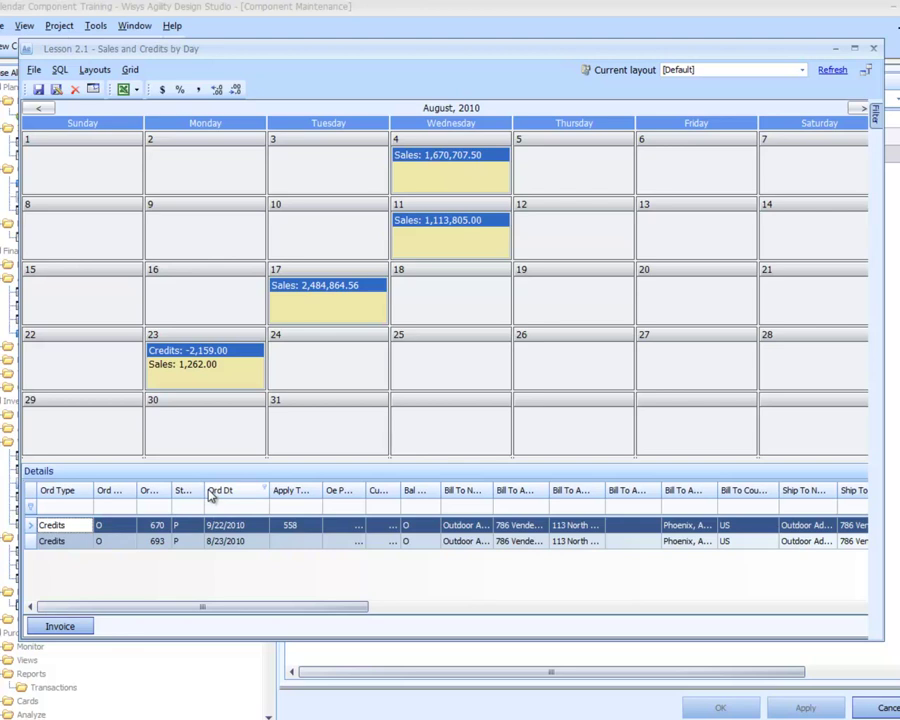
{"action": "left_click", "coordinate": [132, 71]}
{"action": "mouse_move", "coordinate": [179, 147]}
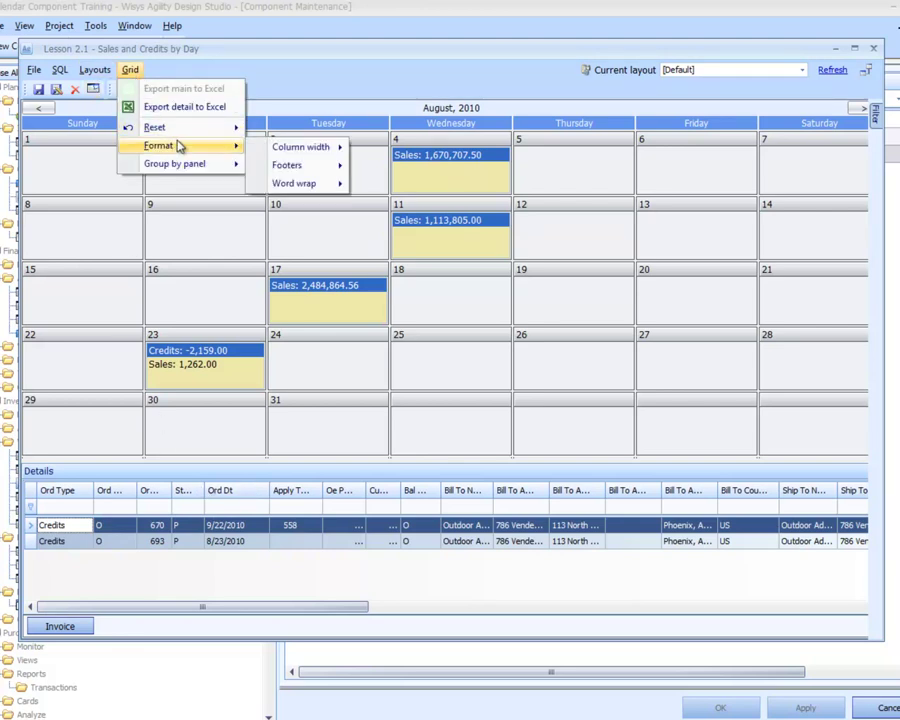
{"action": "mouse_move", "coordinate": [280, 184]}
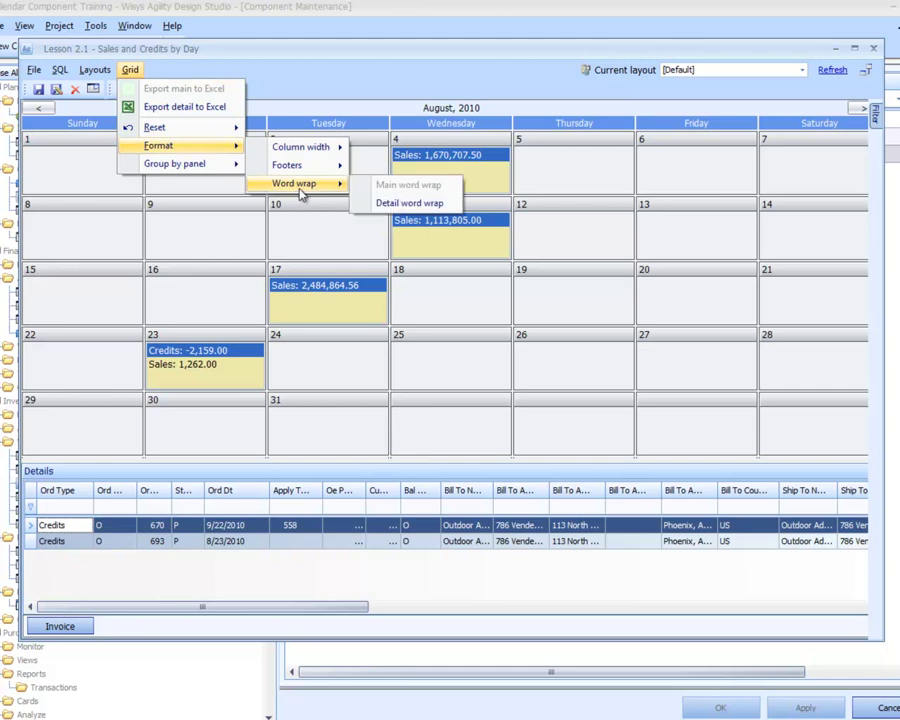
{"action": "left_click", "coordinate": [390, 203]}
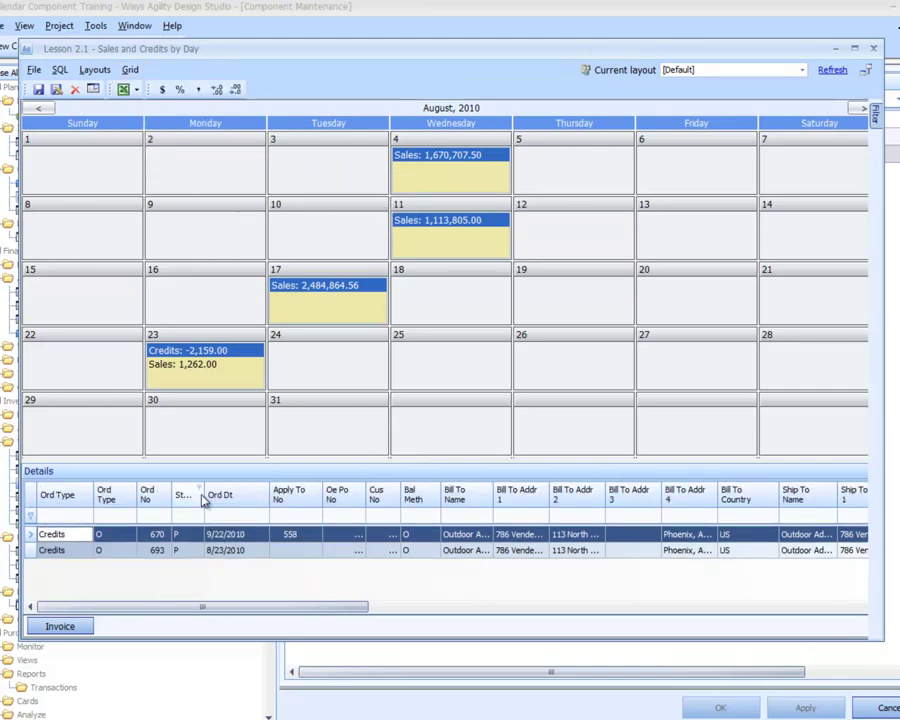
{"action": "left_click_drag", "start_coordinate": [205, 494], "coordinate": [222, 494]}
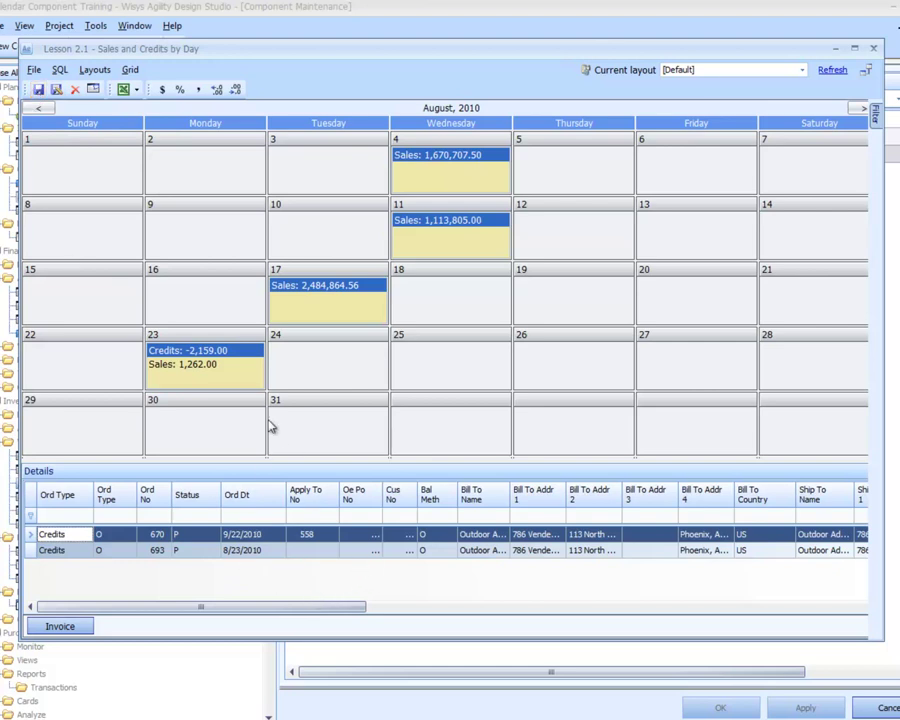
- Compare the details of the August 23 Sales and Credits entries, ending with the Sales entry selected
{"action": "left_click", "coordinate": [203, 366]}
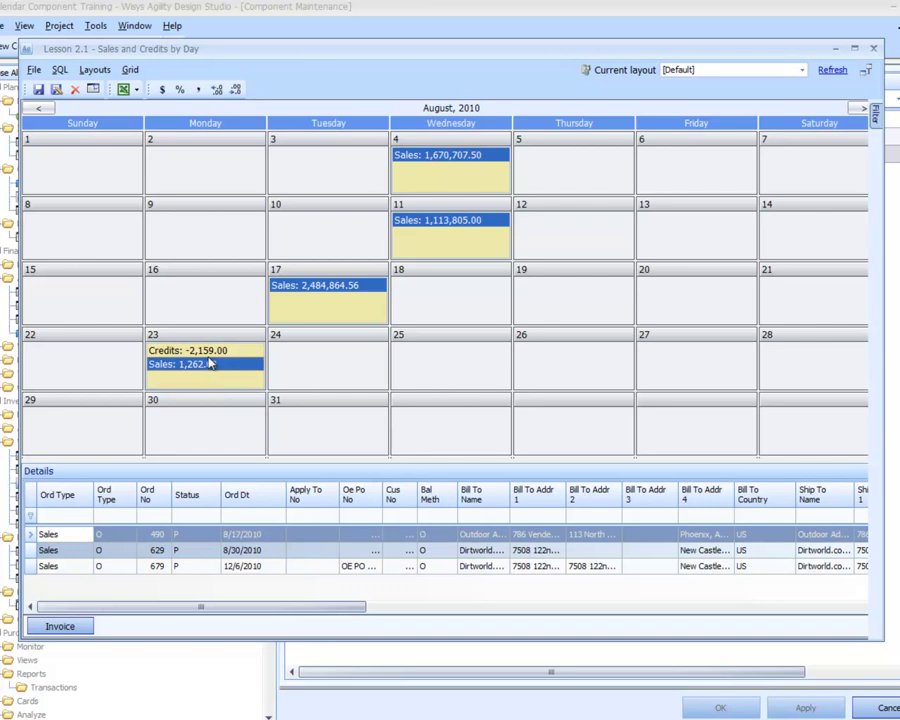
{"action": "left_click", "coordinate": [206, 350]}
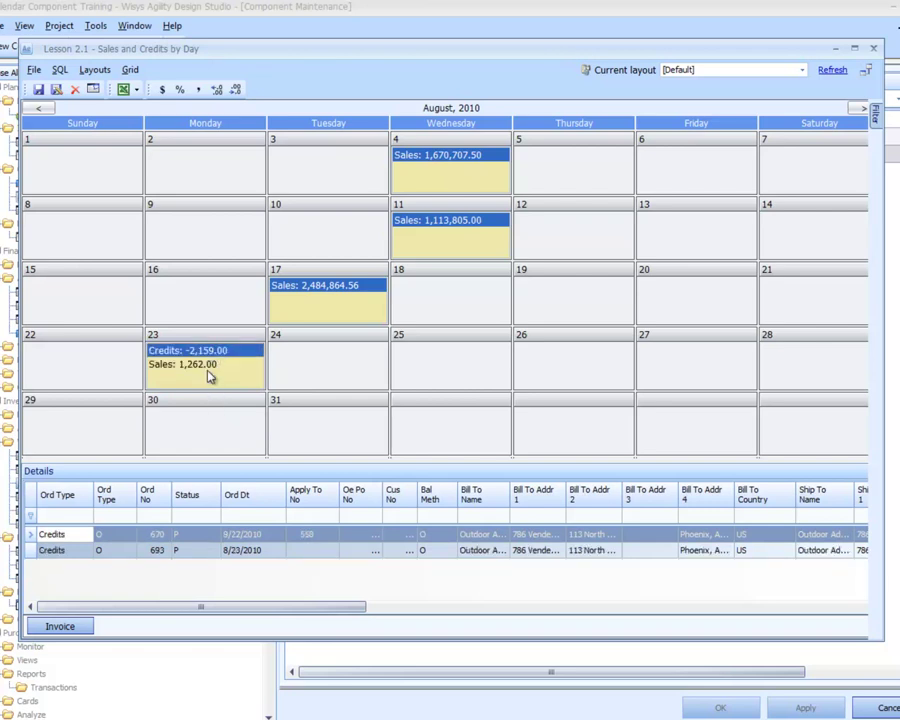
{"action": "left_click", "coordinate": [208, 364]}
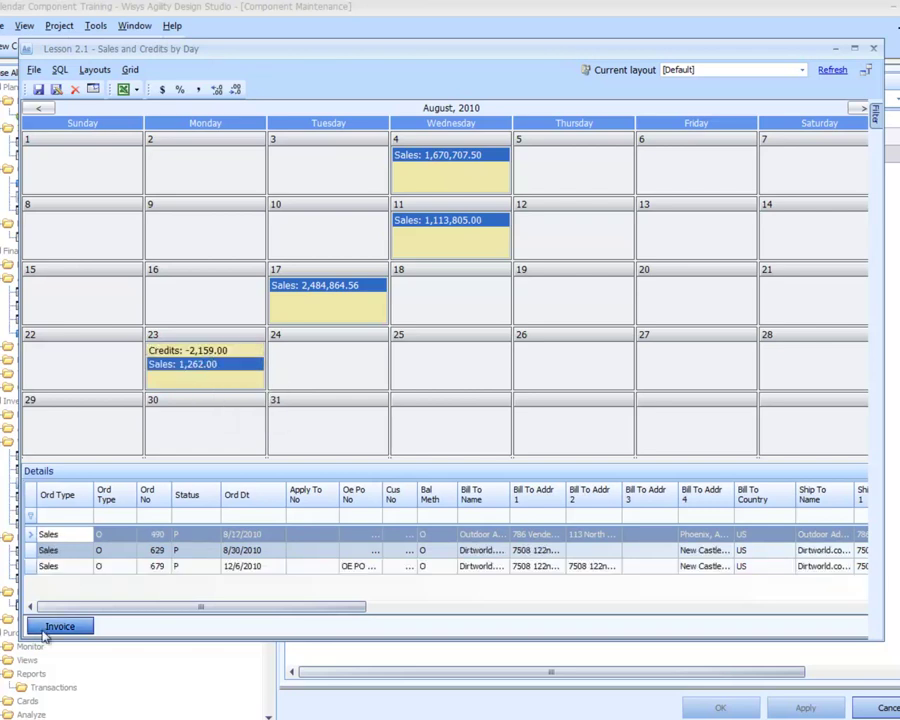
- Open the invoice detail for the first sales order in the details grid and reprint its invoice
{"action": "left_click", "coordinate": [55, 537]}
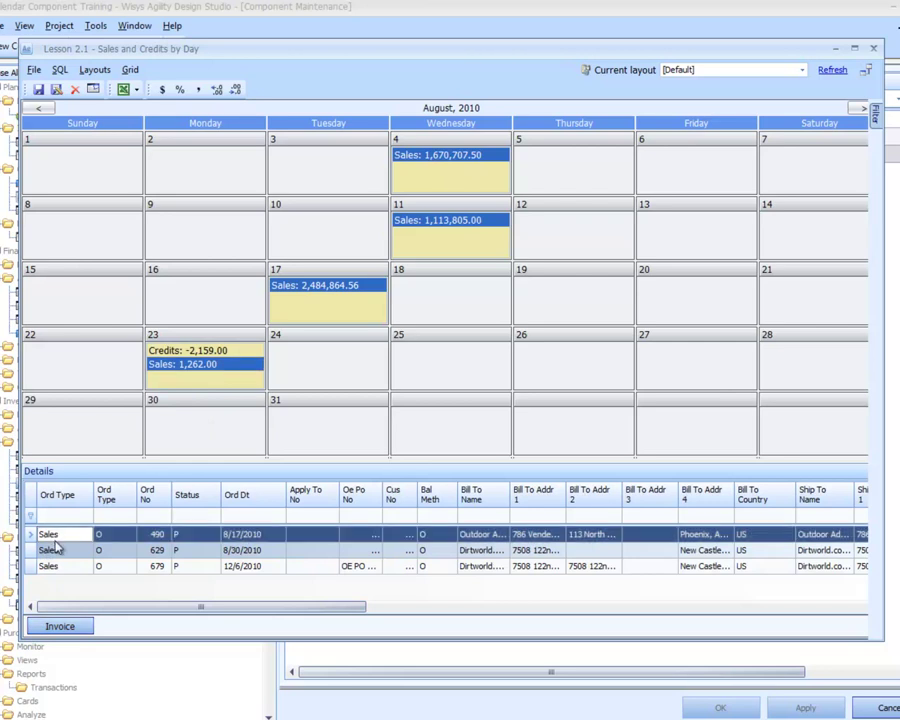
{"action": "left_click", "coordinate": [66, 627]}
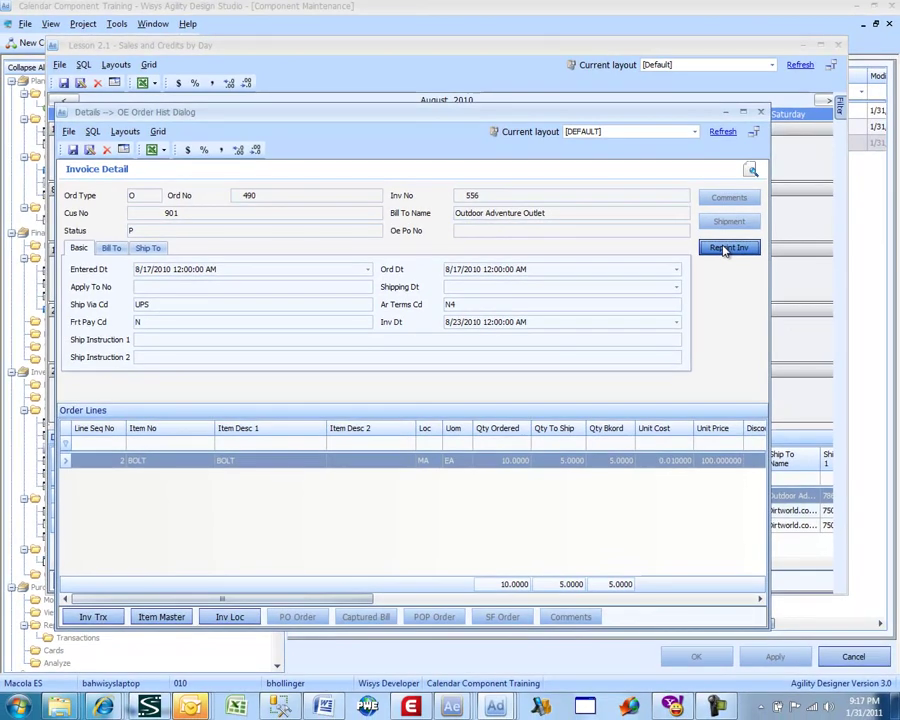
{"action": "left_click", "coordinate": [724, 249]}
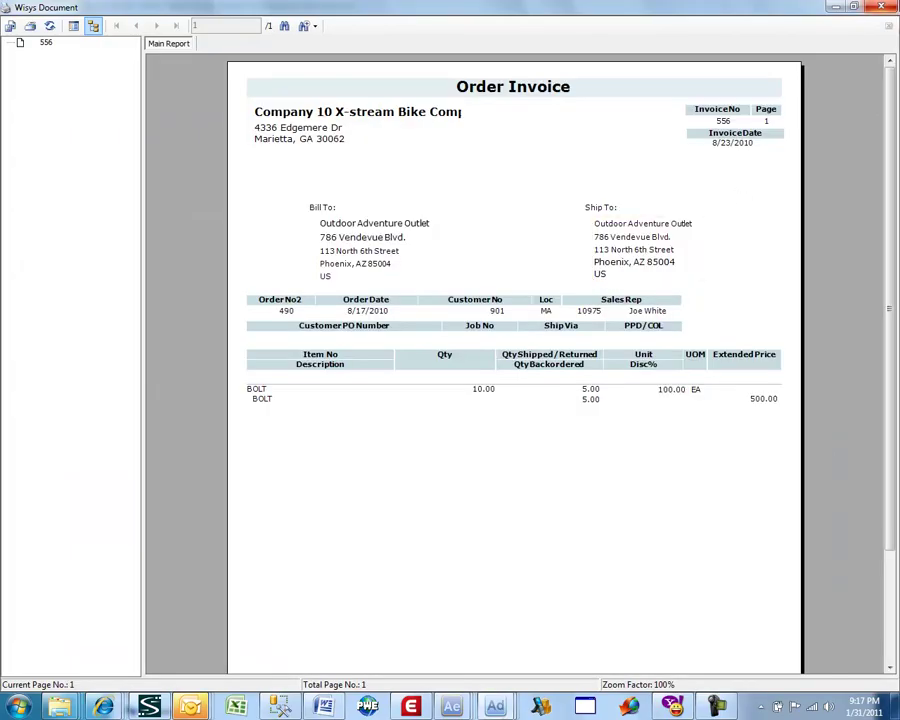
- Close the invoice report and both order history dialogs, and return to the Lesson 2.1 calendar preview
{"action": "left_click", "coordinate": [878, 8]}
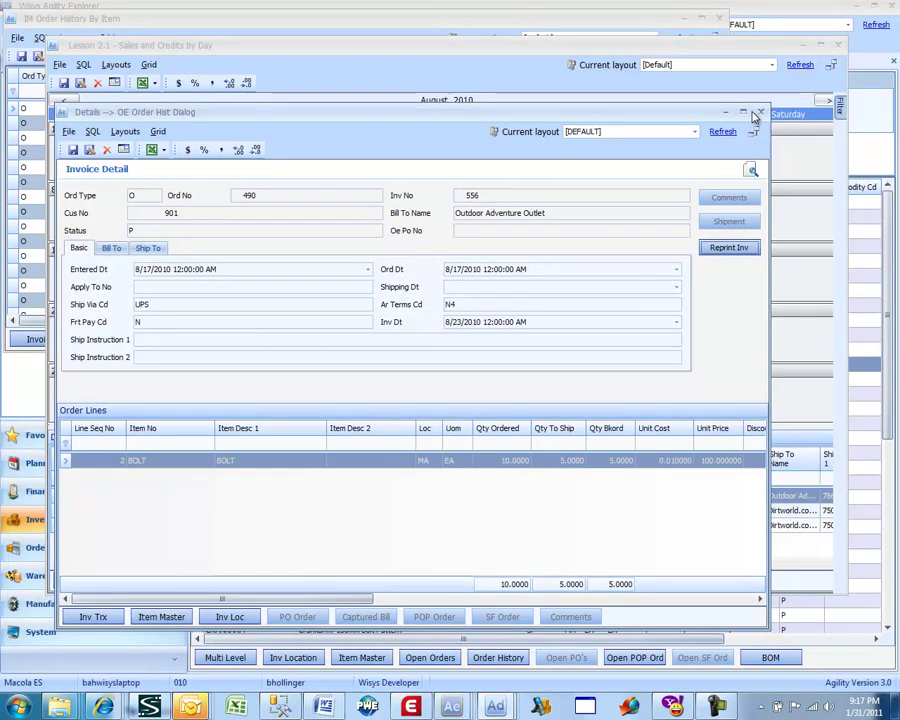
{"action": "left_click", "coordinate": [761, 112]}
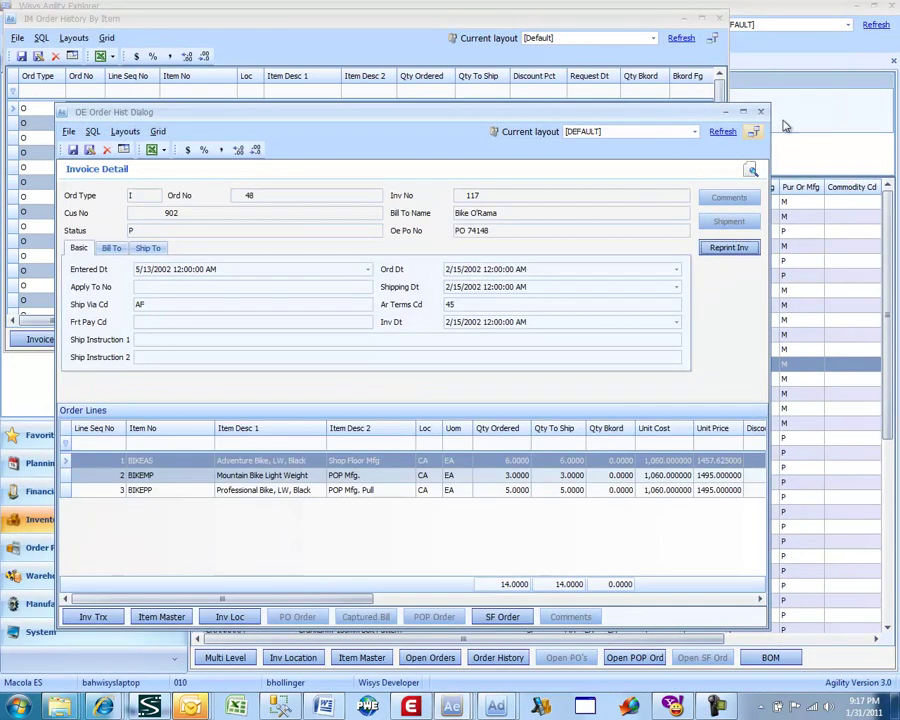
{"action": "left_click", "coordinate": [762, 113]}
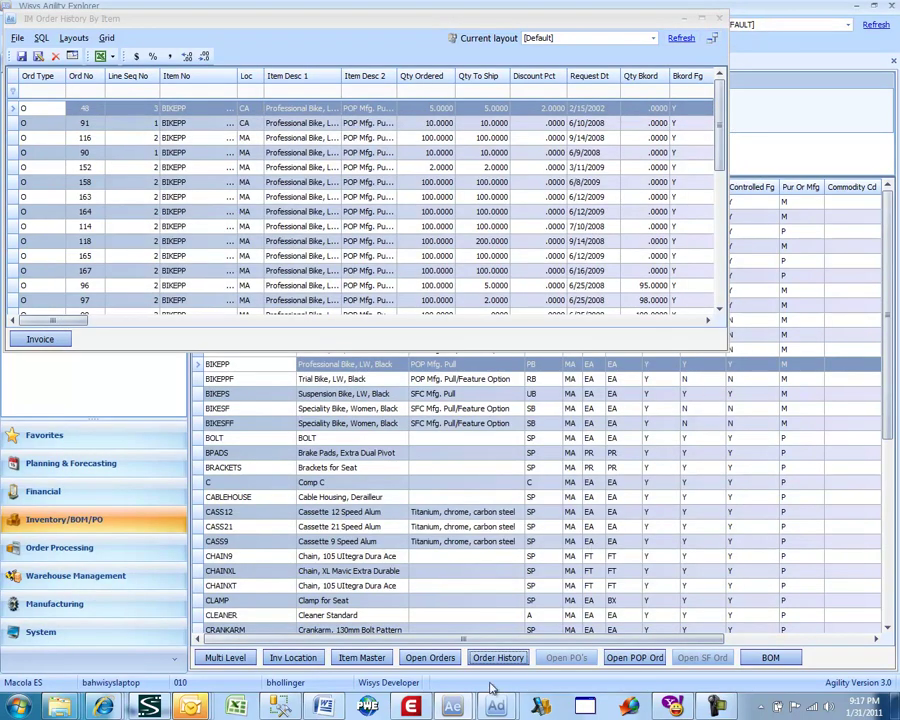
{"action": "mouse_move", "coordinate": [495, 710]}
{"action": "left_click", "coordinate": [566, 676]}
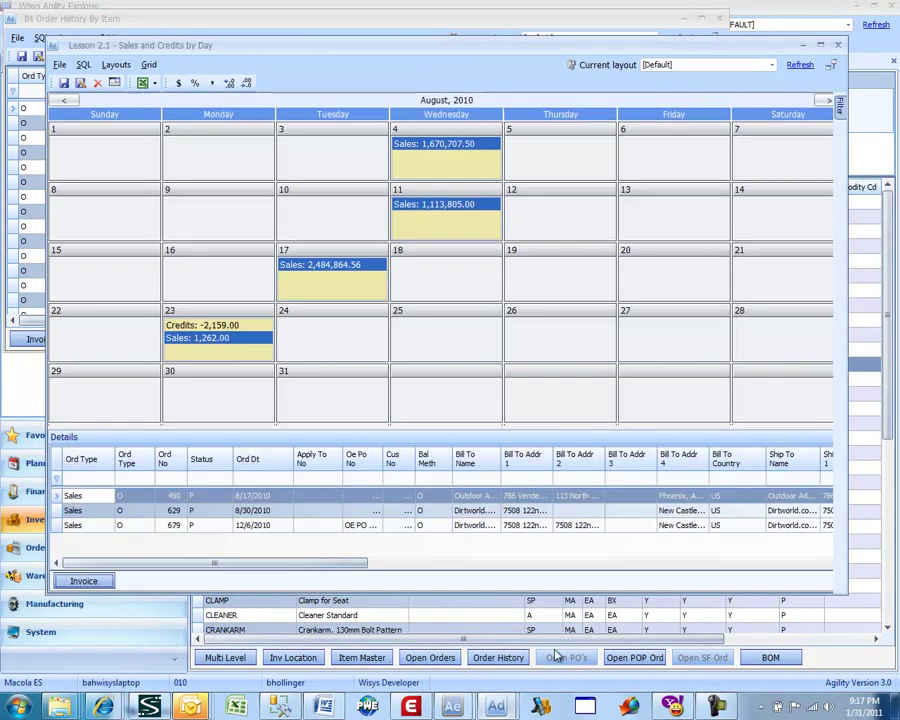